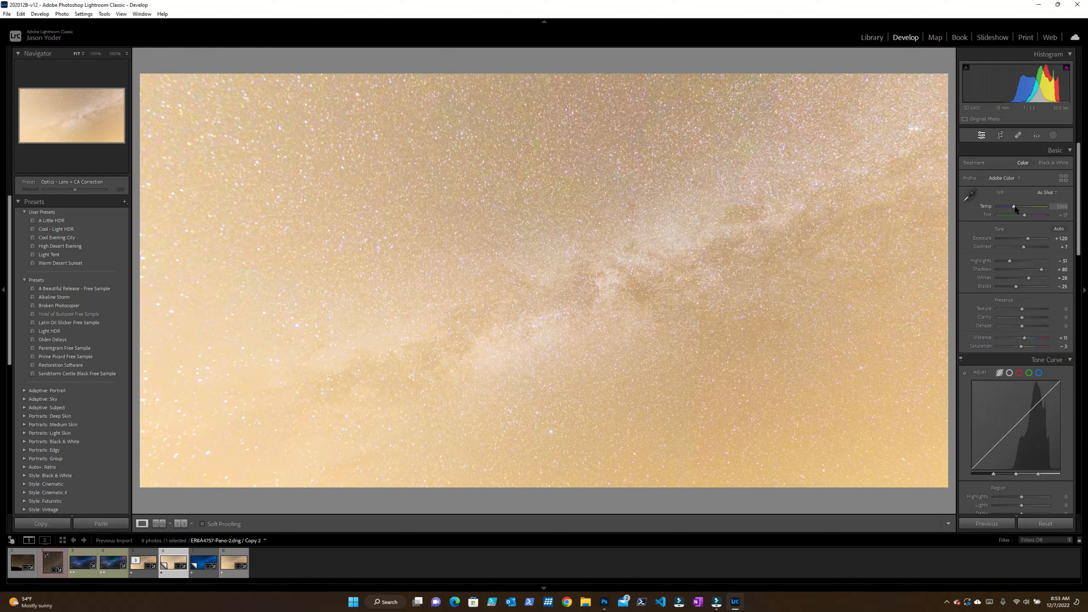
Step: Cool the photo's white balance temperature to 3579, inspect the stars at 100%, and raise the contrast to +58
left_click_drag(1014, 207, 1005, 207)
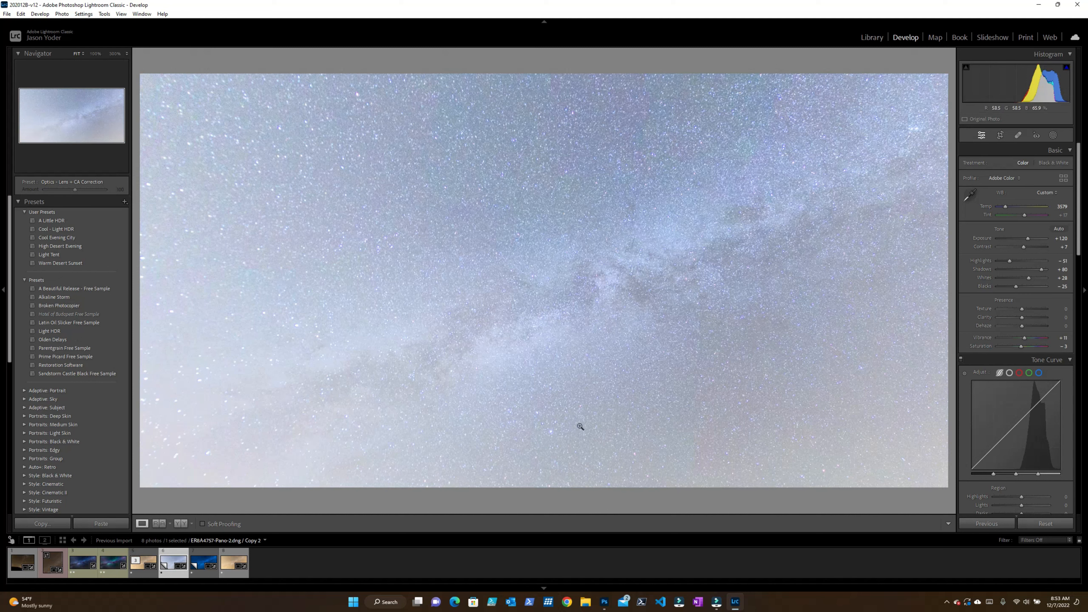
left_click(641, 365)
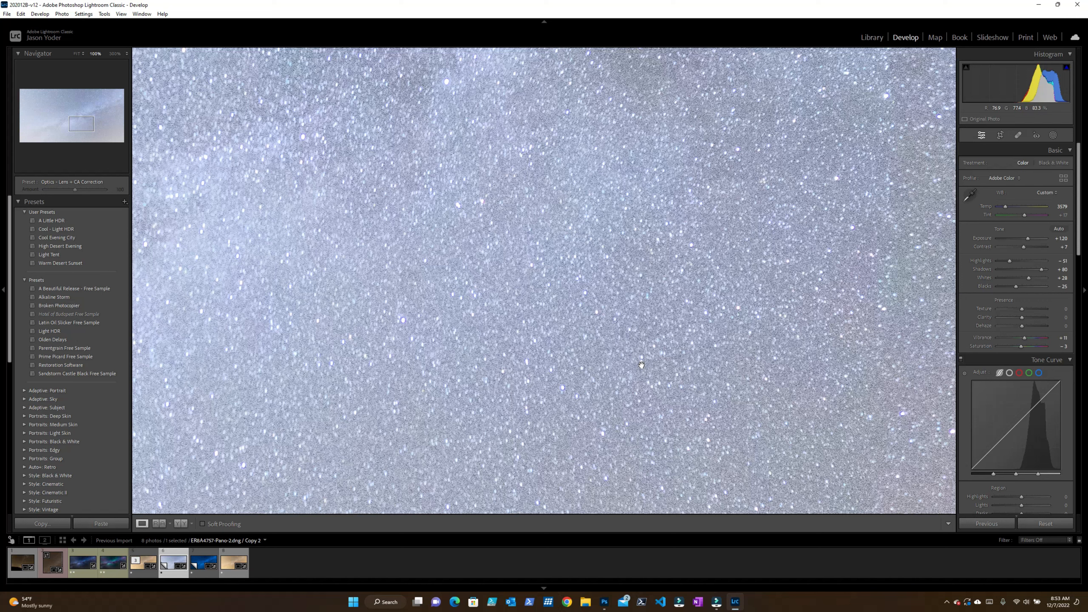
left_click(641, 366)
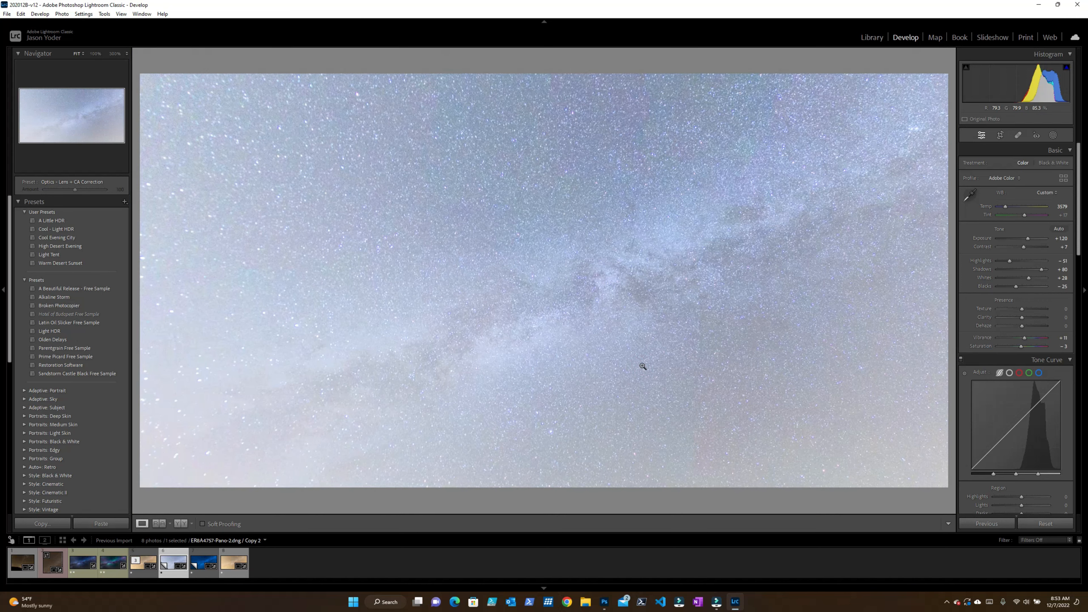
left_click(643, 366)
left_click_drag(1023, 247, 1035, 247)
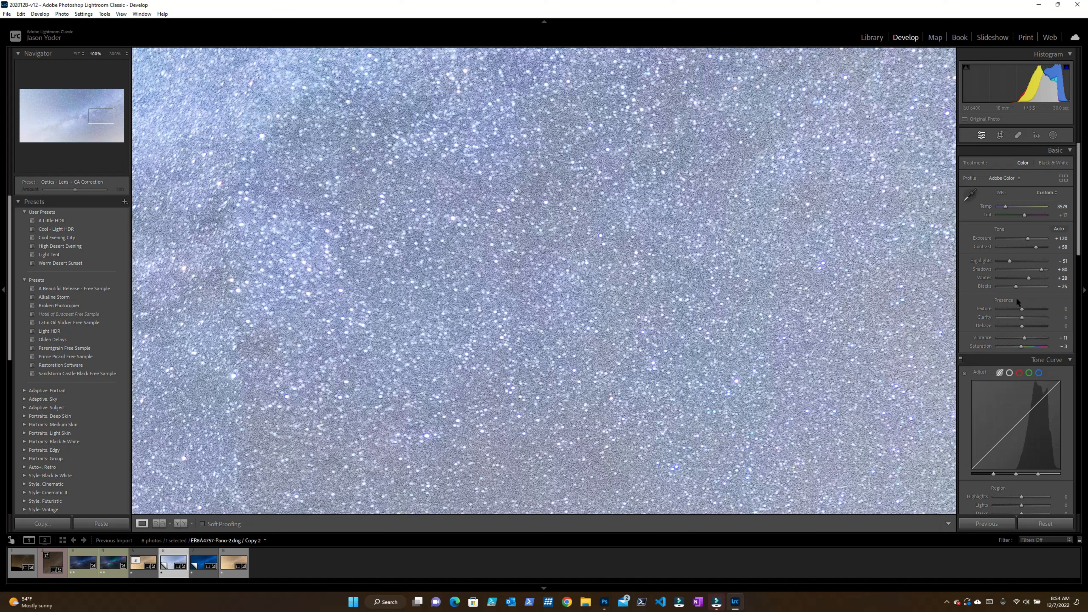
Step: Apply luminance noise reduction of 82 while viewing the stars at 100%
scroll(1016, 298, "down", 5)
scroll(1017, 317, "down", 10)
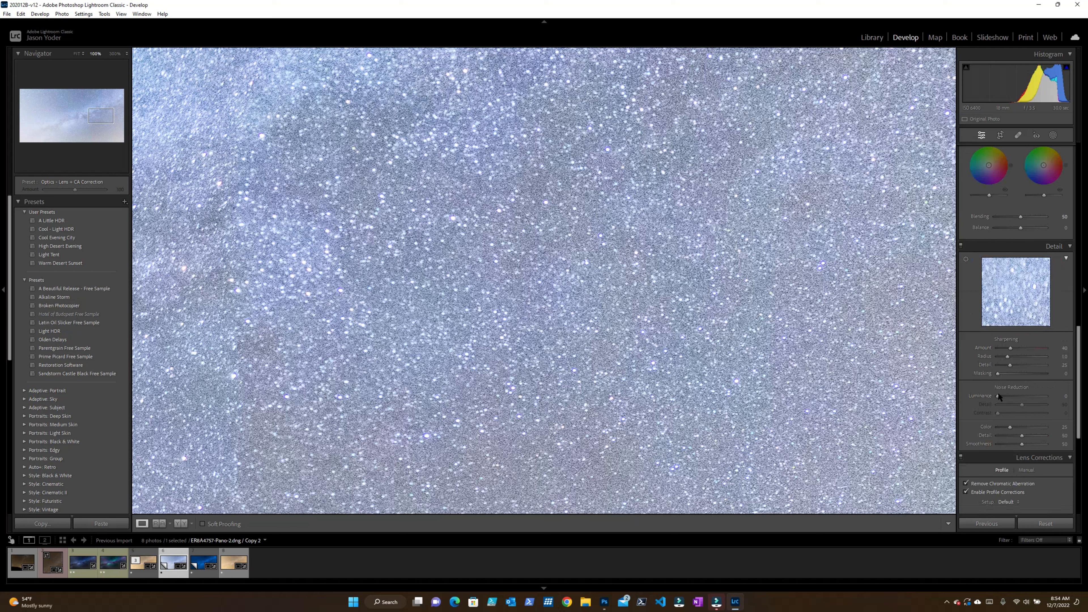
left_click_drag(997, 396, 1024, 397)
left_click_drag(1024, 396, 1026, 398)
left_click(1041, 397)
left_click_drag(1027, 395, 1038, 397)
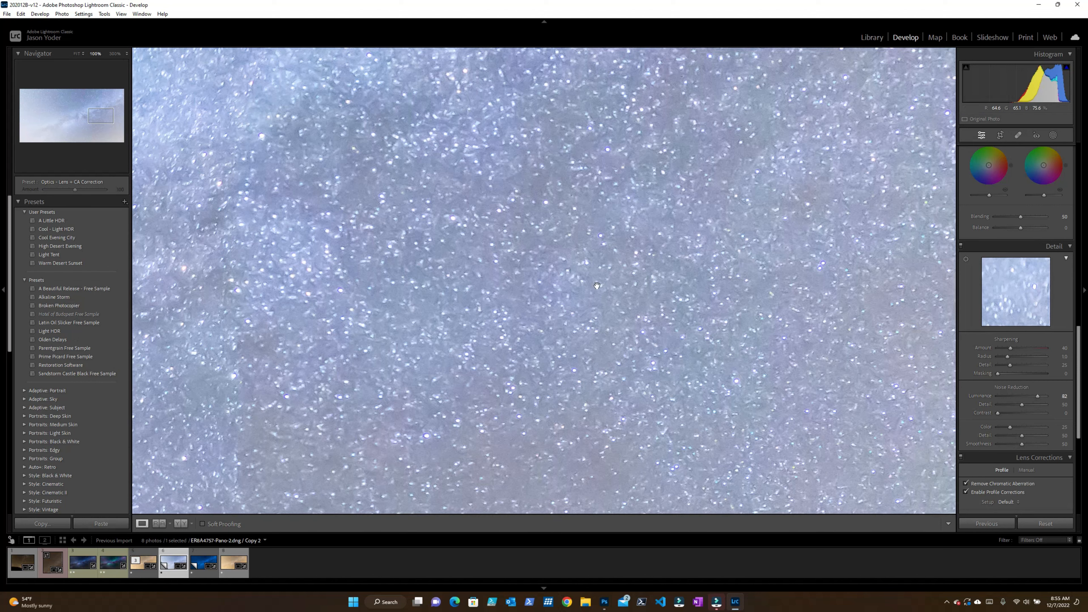
left_click(675, 286)
Step: Reduce the shadows to +60 and raise the clarity to +77
scroll(1031, 248, "up", 10)
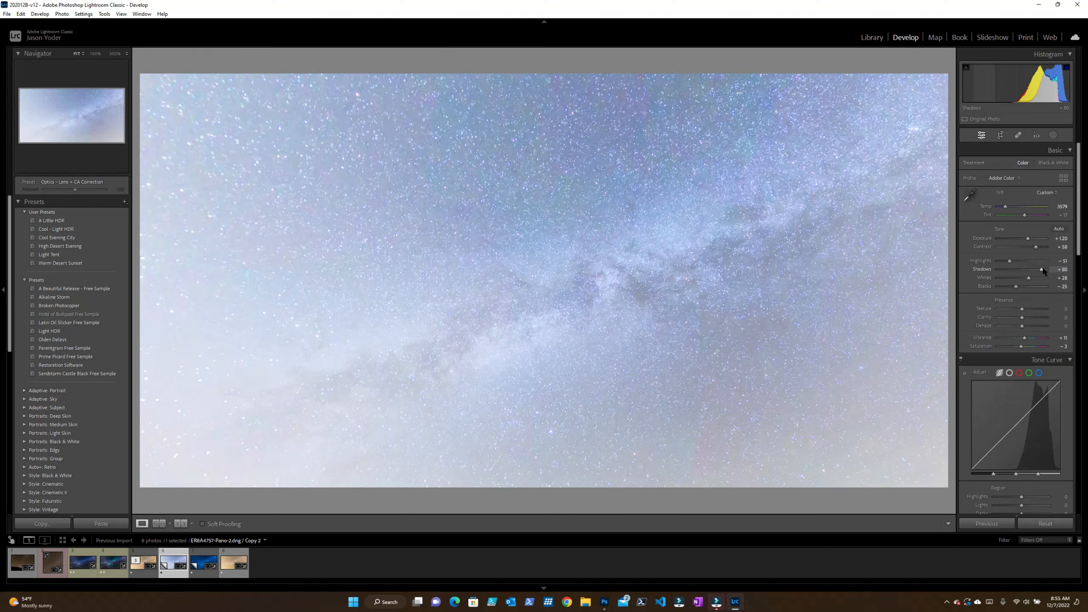
mouse_move(1042, 269)
left_mouse_down()
mouse_move(1023, 270)
mouse_move(1036, 267)
left_mouse_up()
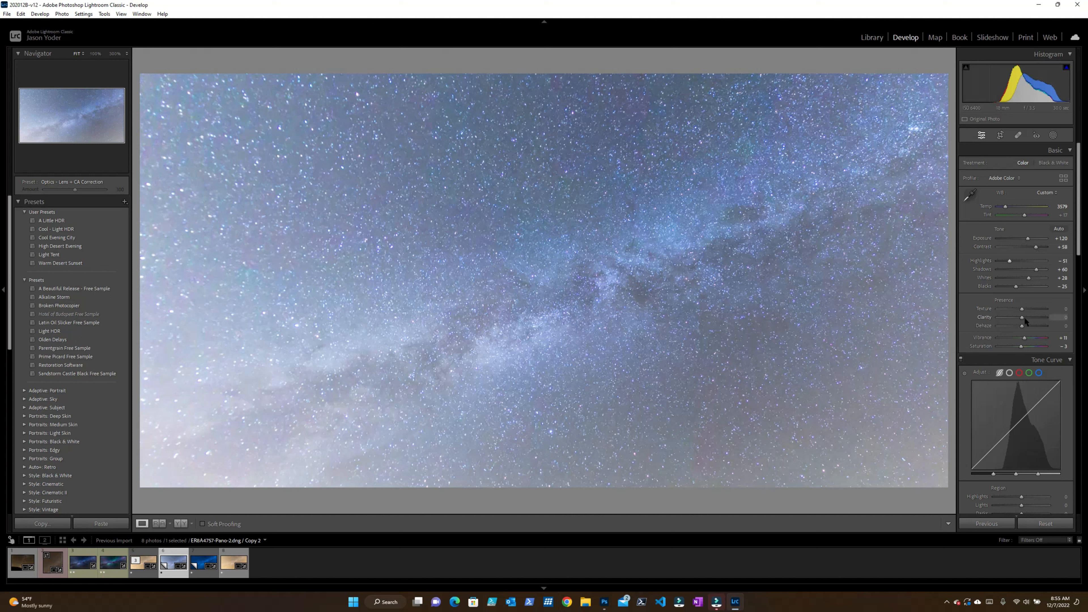
left_click_drag(1022, 317, 1037, 319)
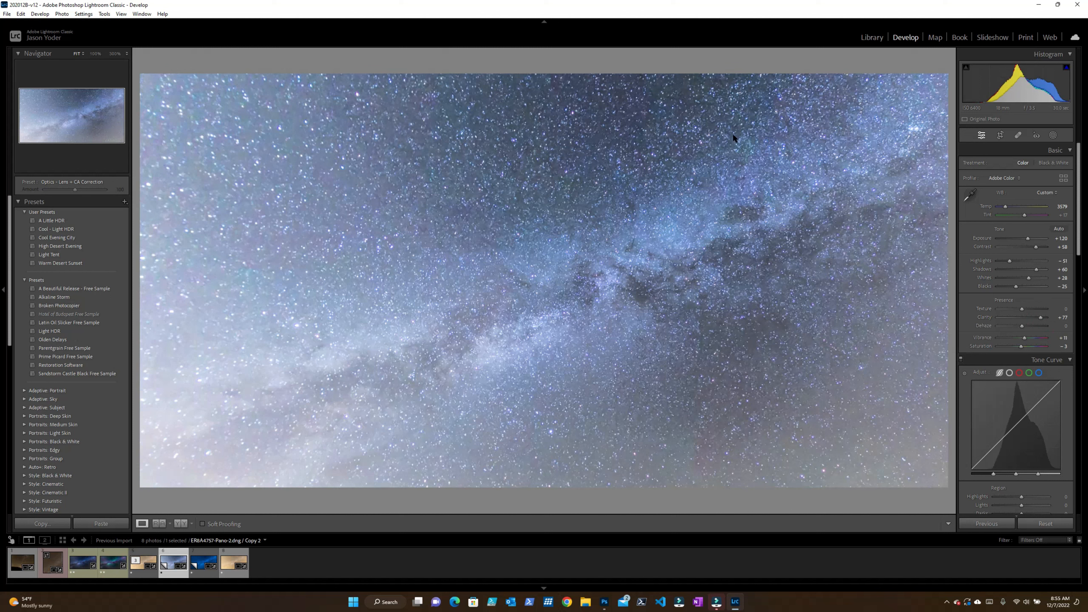
Step: Add a linear gradient mask over the bright left part of the sky and hide its overlay
left_click(1053, 135)
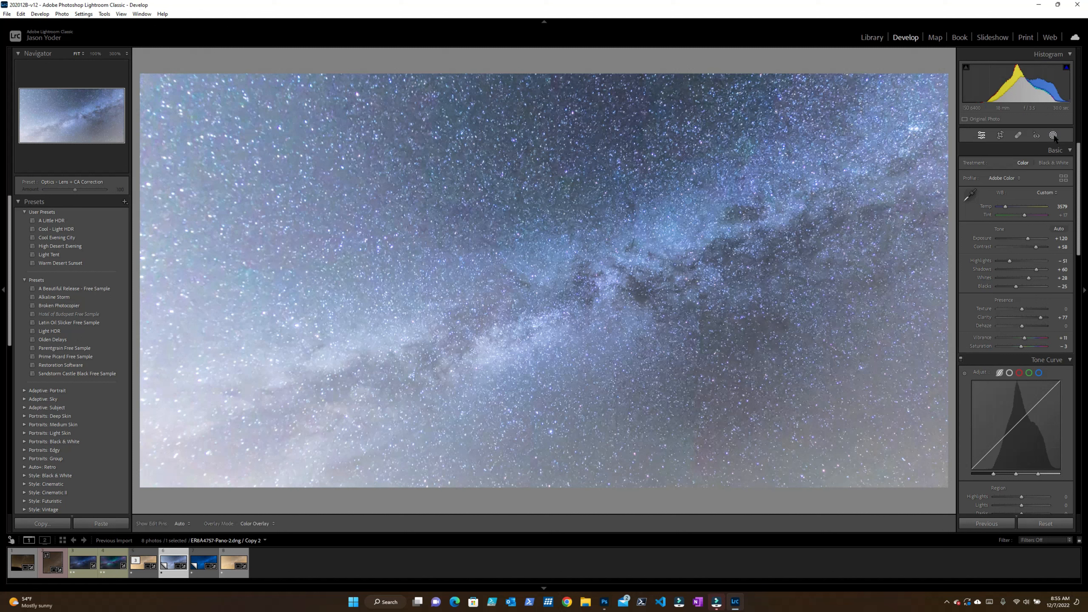
left_click(991, 225)
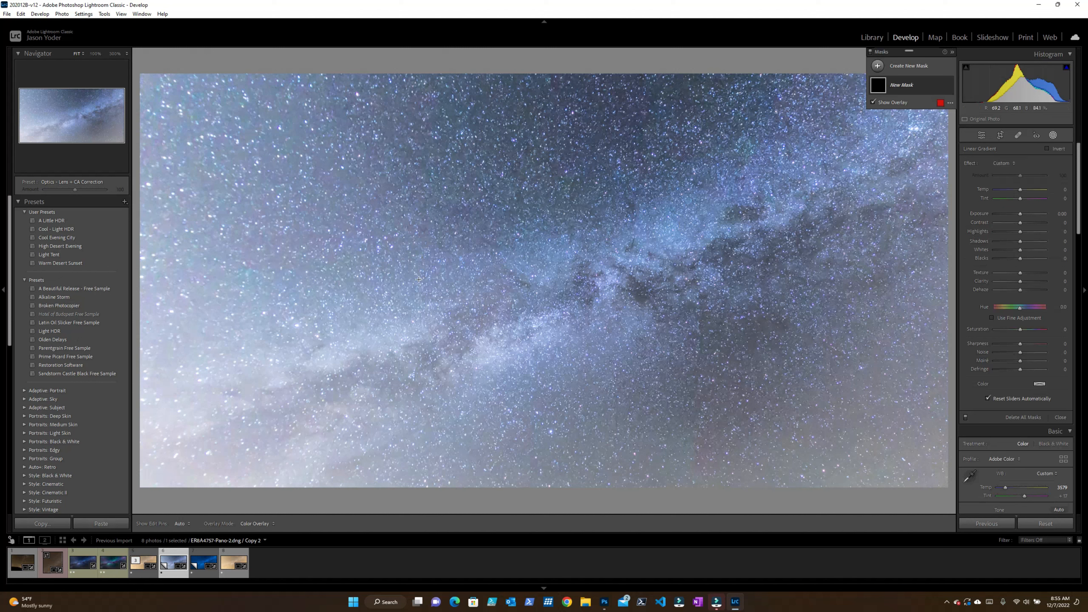
left_click_drag(419, 281, 640, 158)
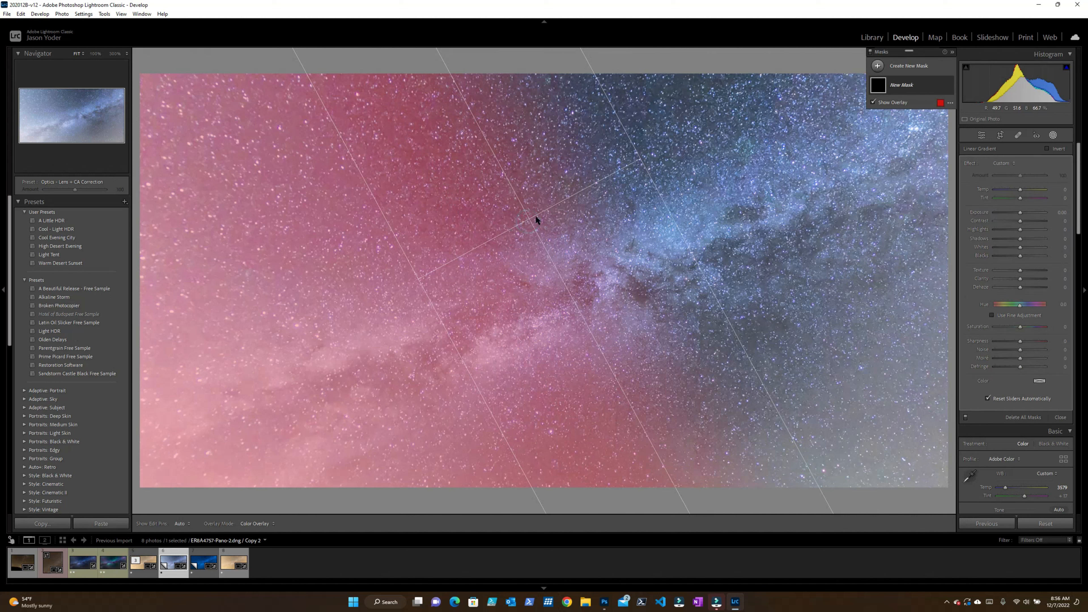
left_click_drag(506, 236, 422, 268)
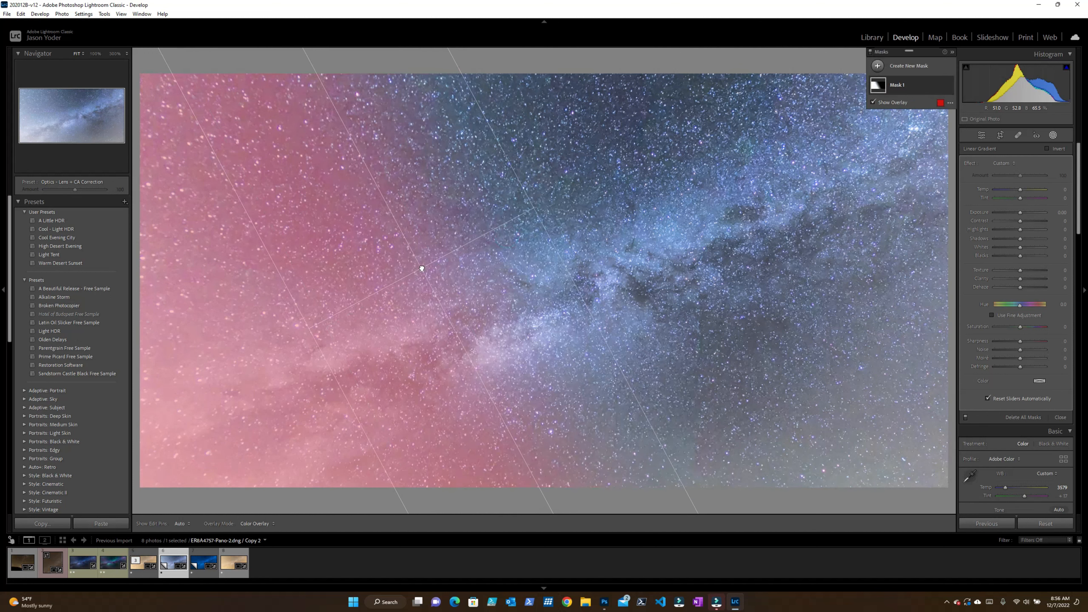
left_click(873, 102)
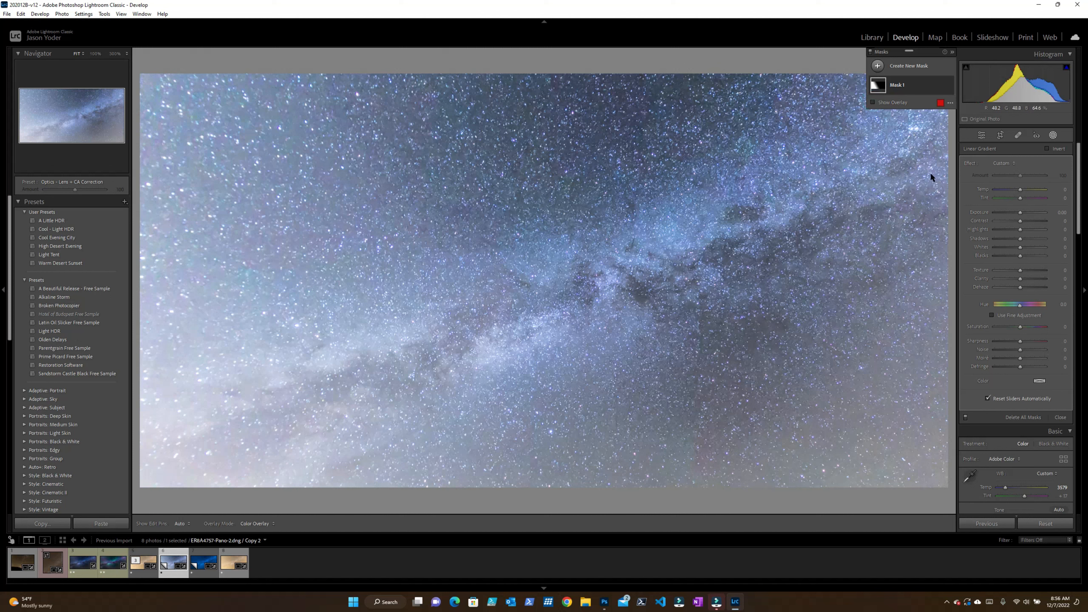
Step: Narrow the left gradient's transition and set the mask's exposure to -0.71 with slightly lifted shadows
mouse_move(1021, 210)
left_mouse_down()
mouse_move(1002, 213)
mouse_move(1017, 212)
left_mouse_up()
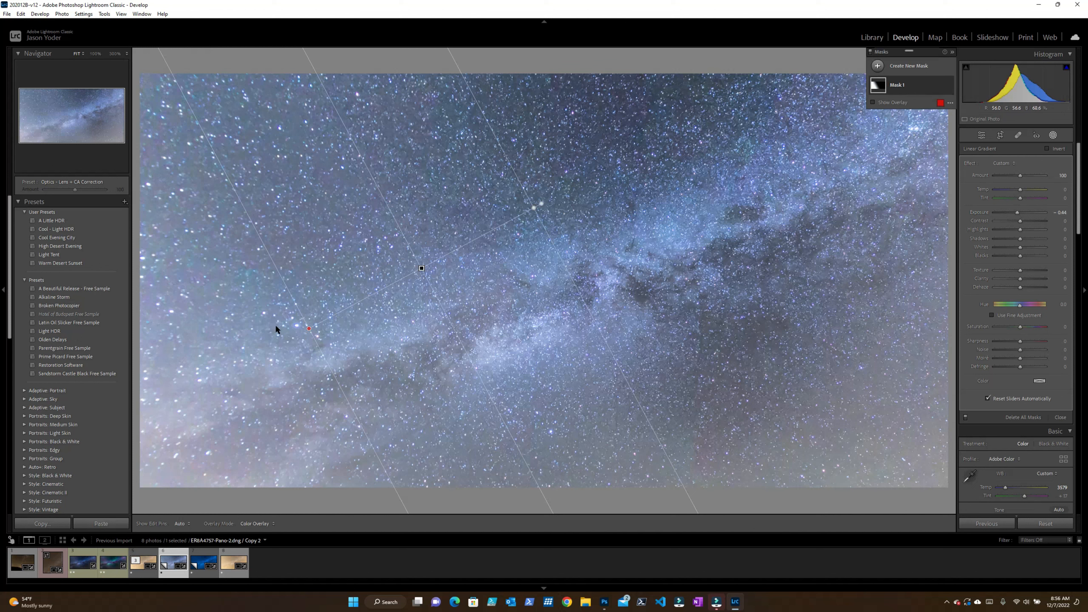
left_click_drag(309, 329, 391, 309)
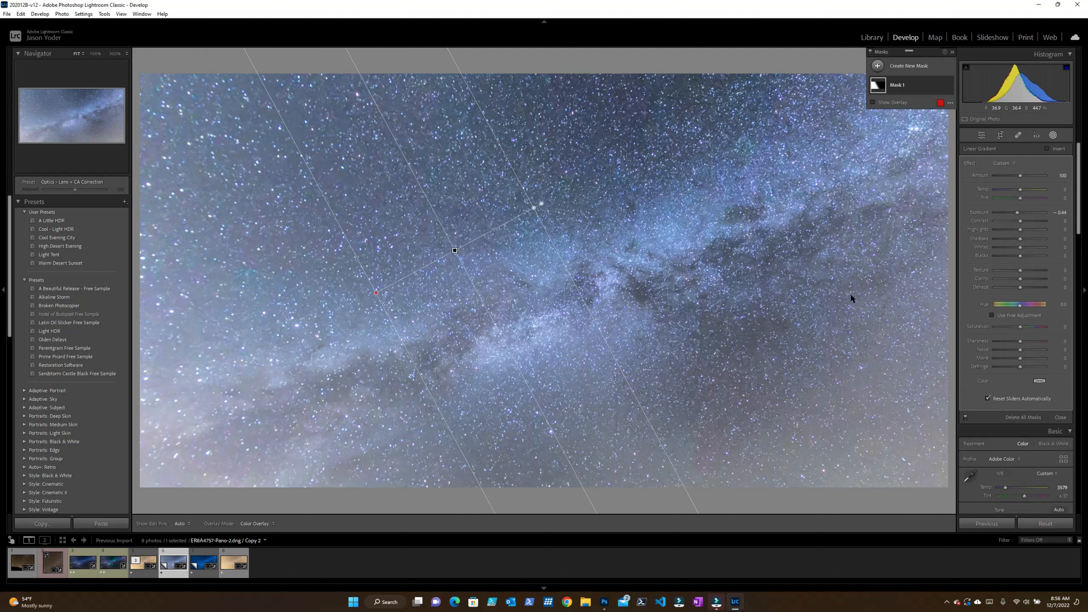
left_click_drag(1017, 212, 1023, 242)
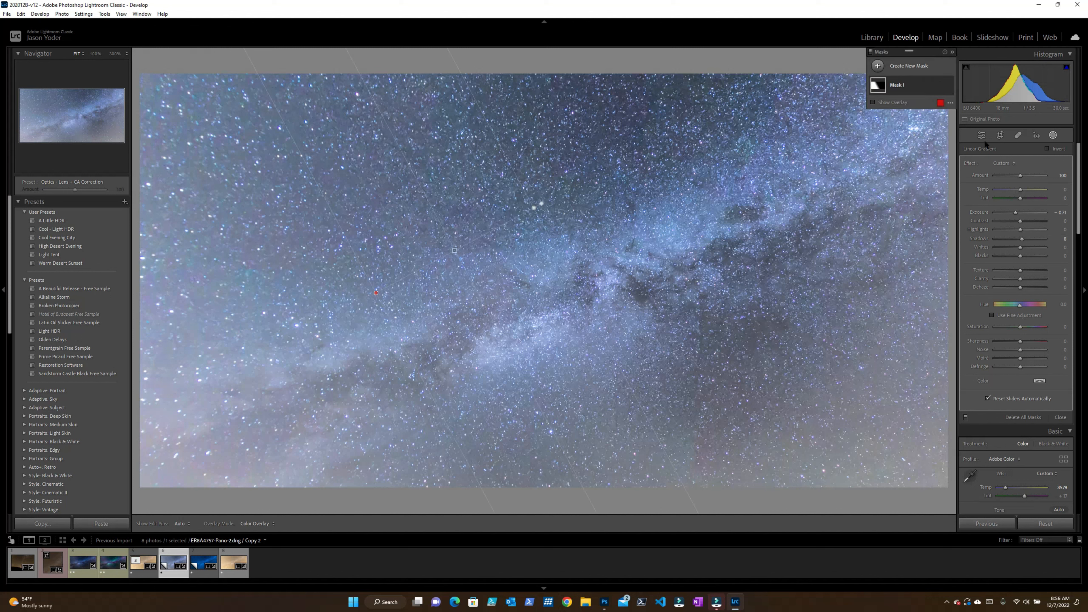
Step: Leave masking and set the global contrast to +100, whites to -5 and blacks to -95
left_click(1053, 135)
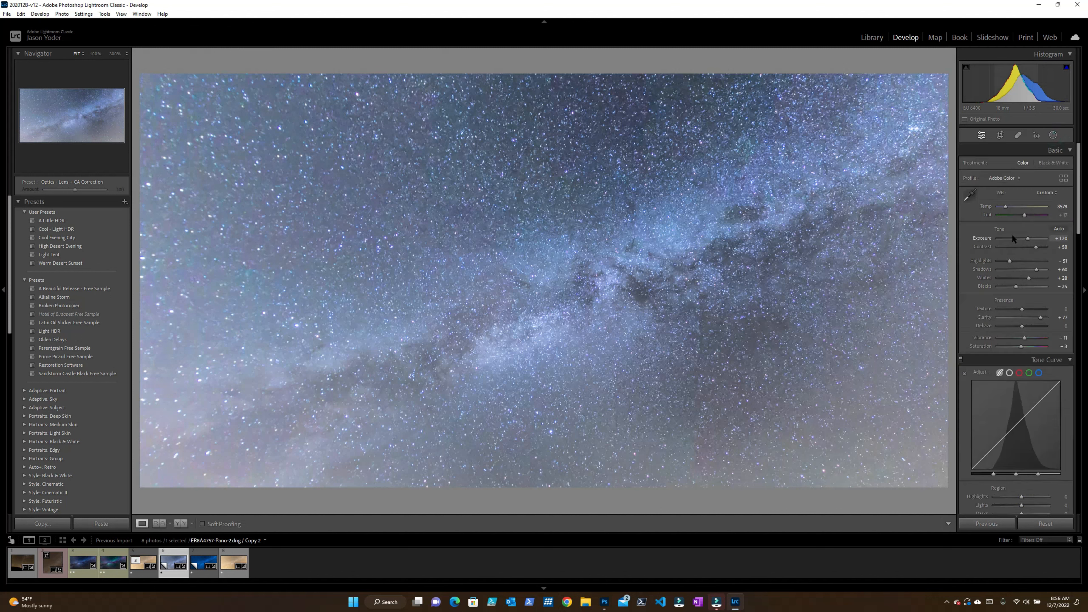
left_click_drag(1036, 247, 998, 286)
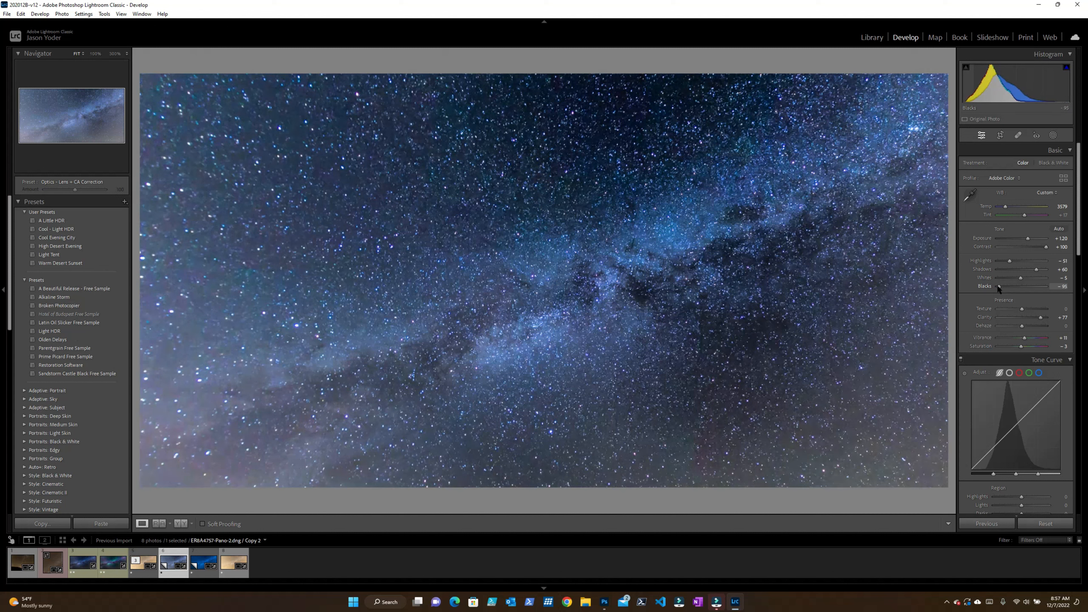
Step: Reopen Mask 1, move its linear gradient farther toward the photo's left edge and widen its transition slightly
left_click(1052, 136)
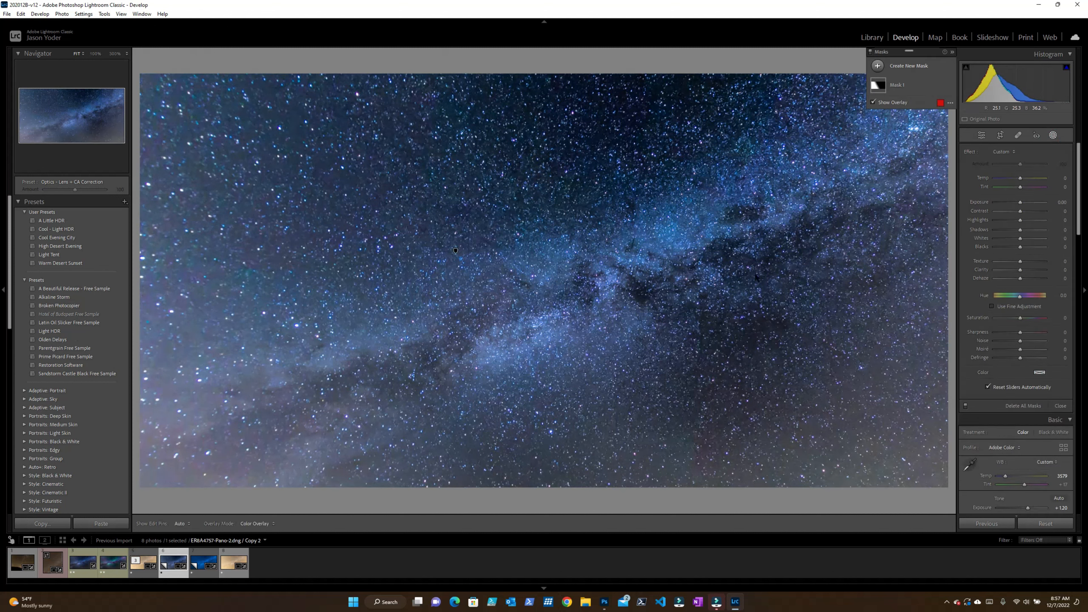
left_click(890, 85)
left_click(886, 84)
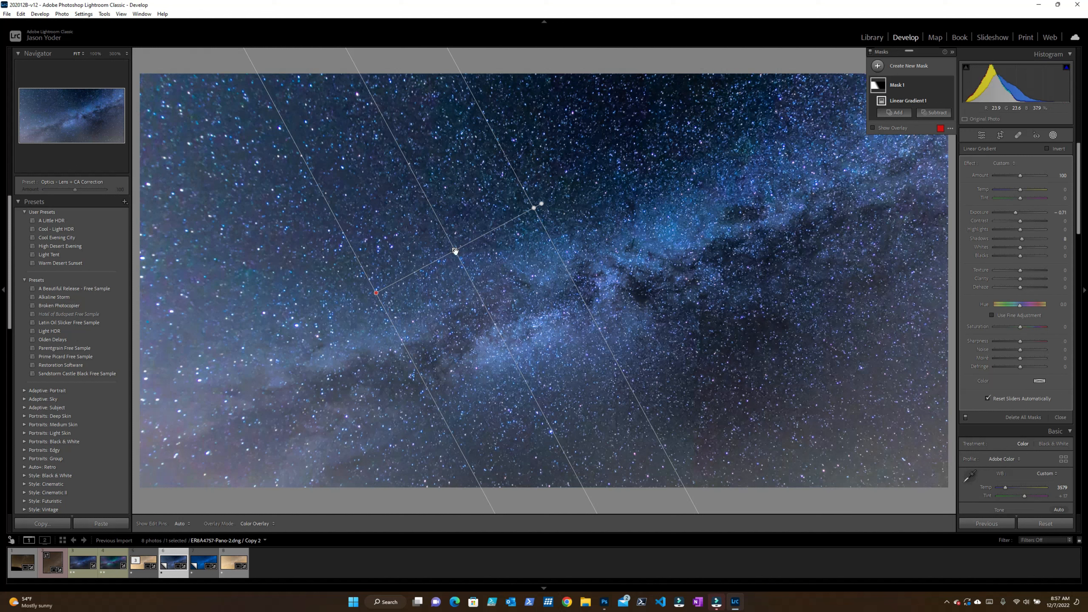
left_click(454, 251)
left_click_drag(454, 251, 439, 262)
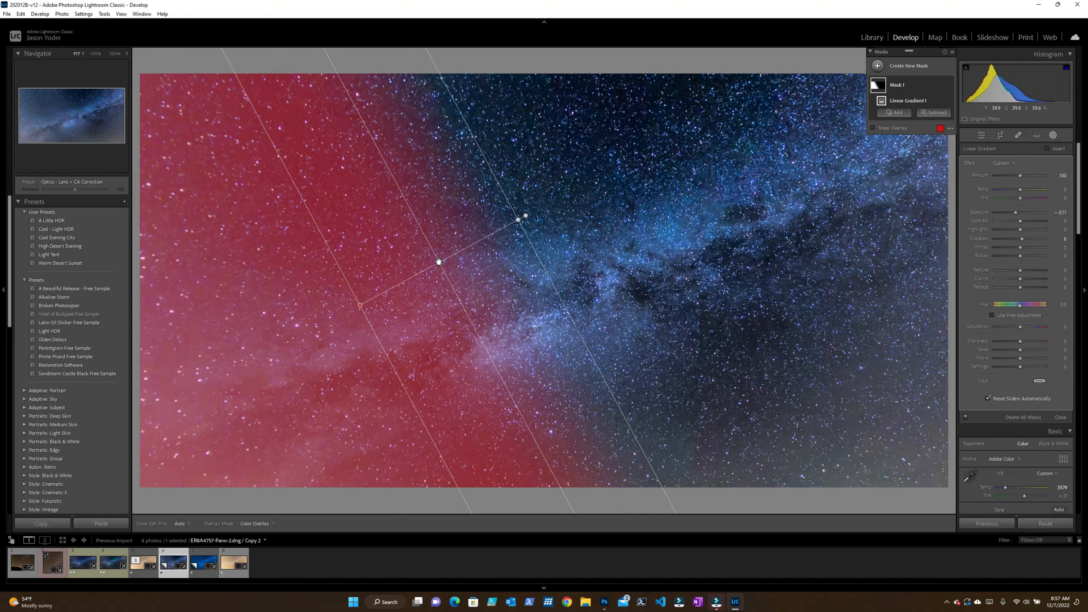
left_click_drag(439, 262, 382, 295)
mouse_move(314, 329)
left_mouse_down()
mouse_move(362, 320)
mouse_move(305, 340)
left_mouse_up()
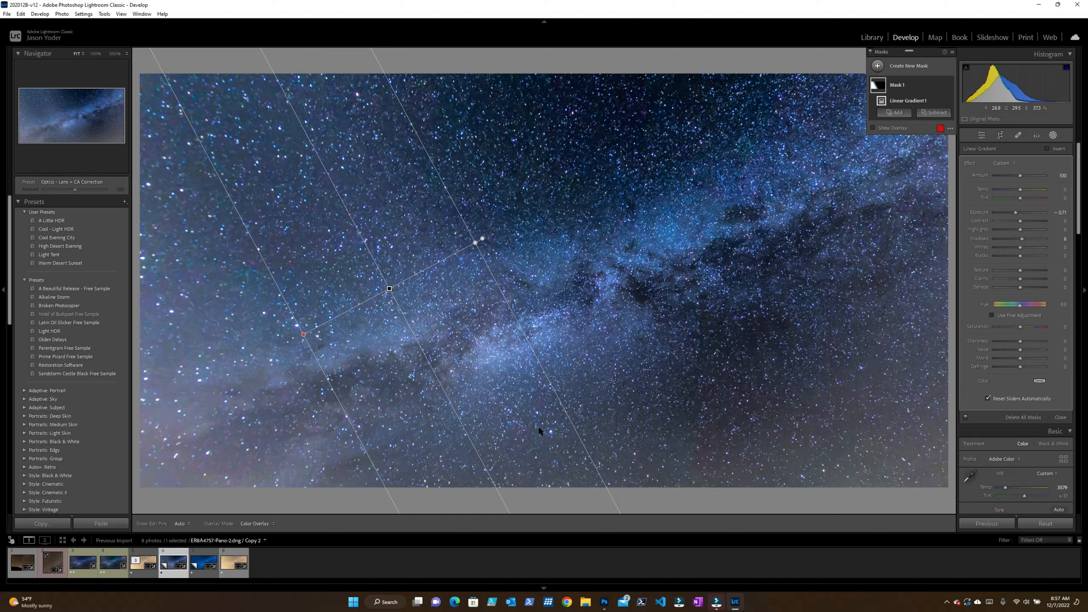
Step: Set Mask 1's exposure to -1.04 and shift its gradient back toward the centre of the Milky Way
left_click_drag(1016, 212, 1011, 212)
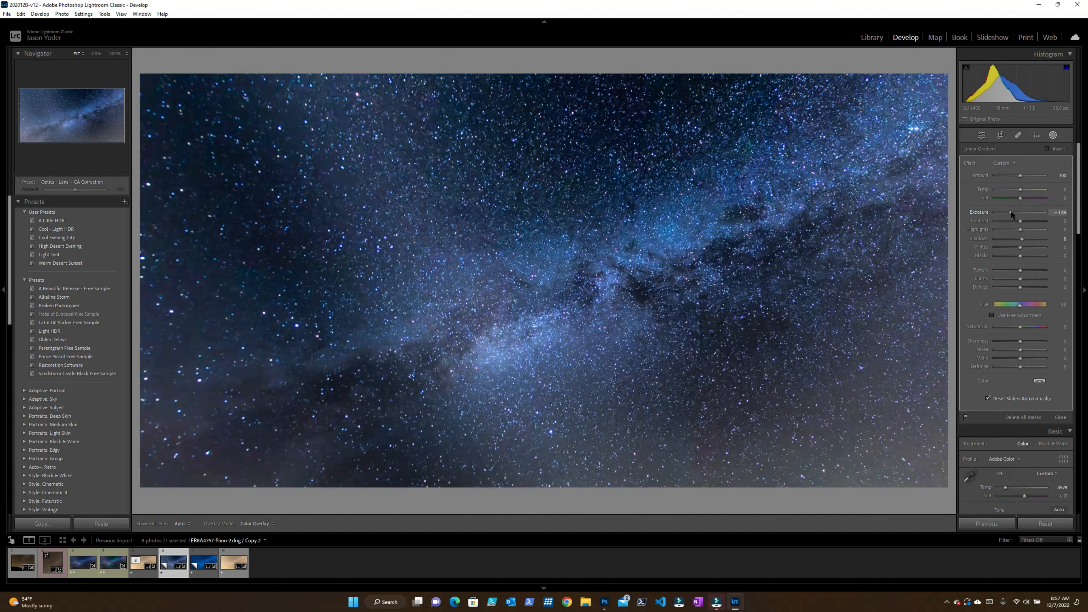
left_click_drag(1011, 212, 1014, 212)
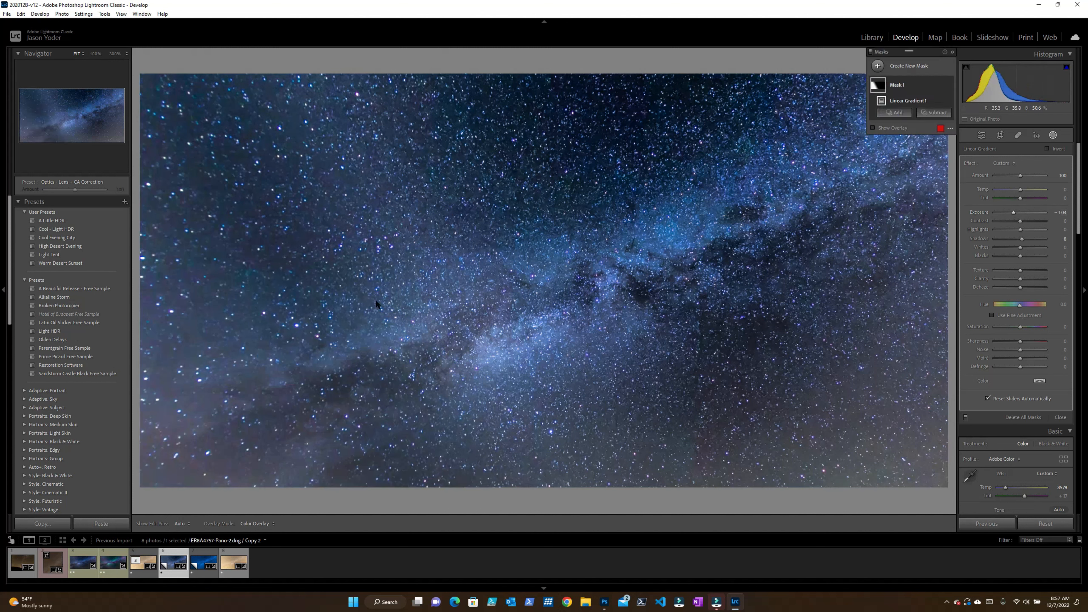
mouse_move(540, 359)
left_click_drag(389, 288, 458, 274)
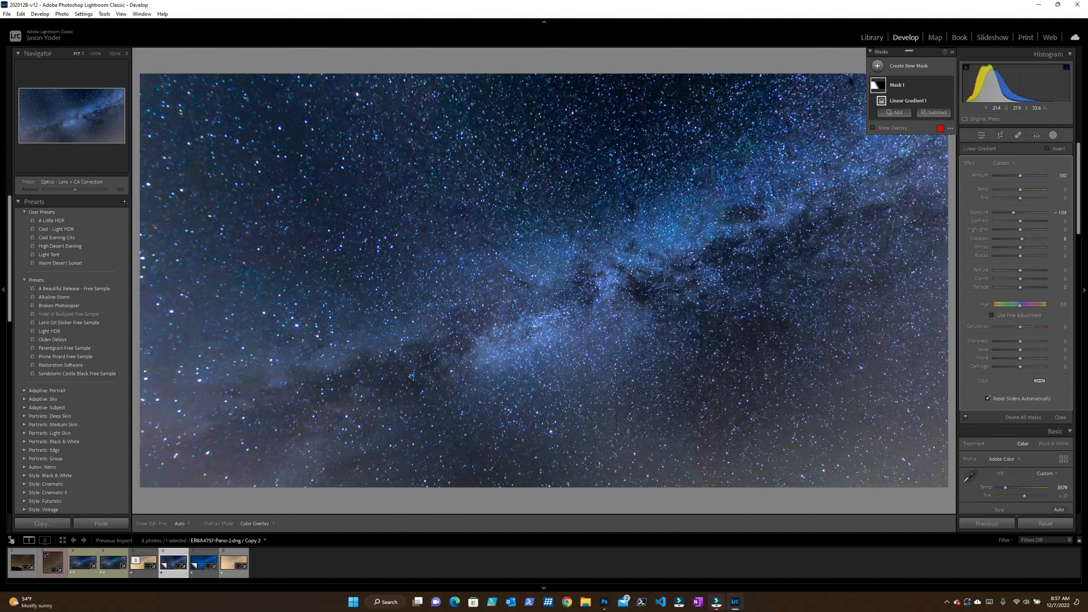
Step: Add a second linear gradient mask over the lower-right sky beneath the Milky Way and set its exposure to -0.64
left_click(877, 65)
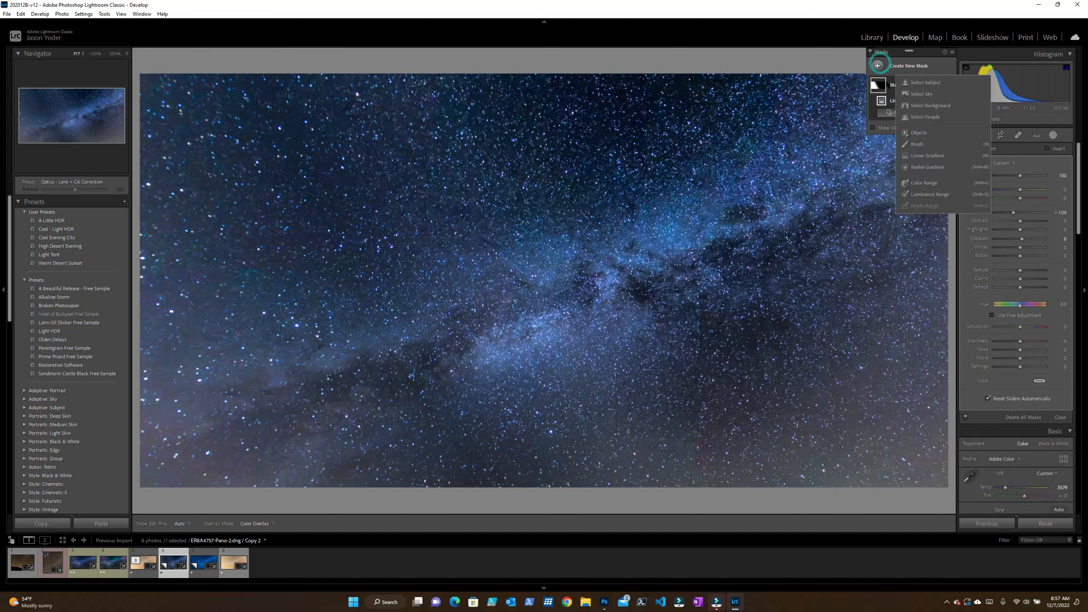
left_click(936, 156)
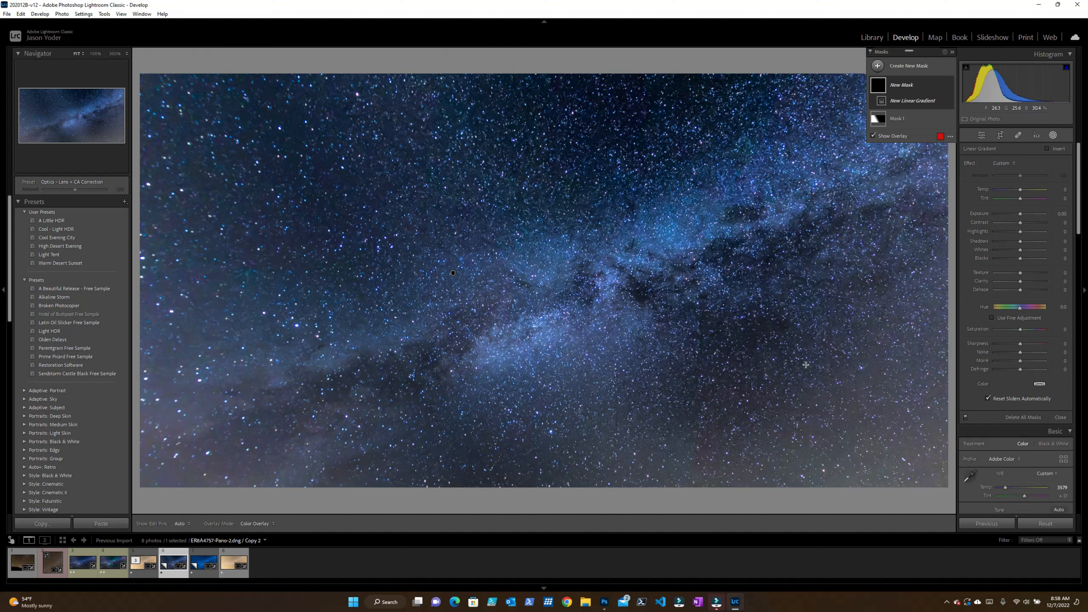
left_click_drag(805, 364, 744, 247)
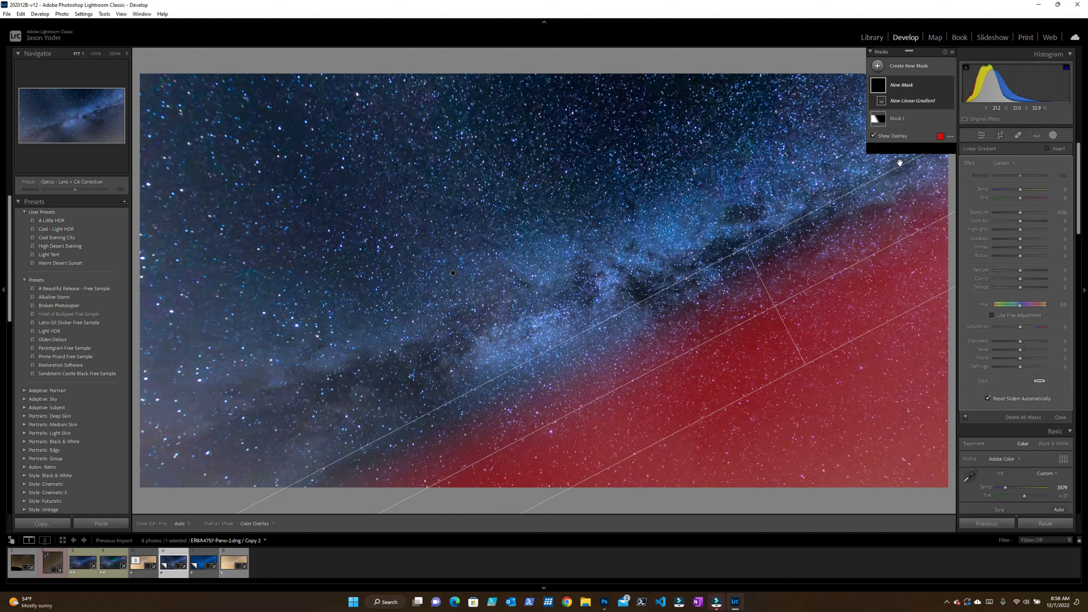
left_click(874, 147)
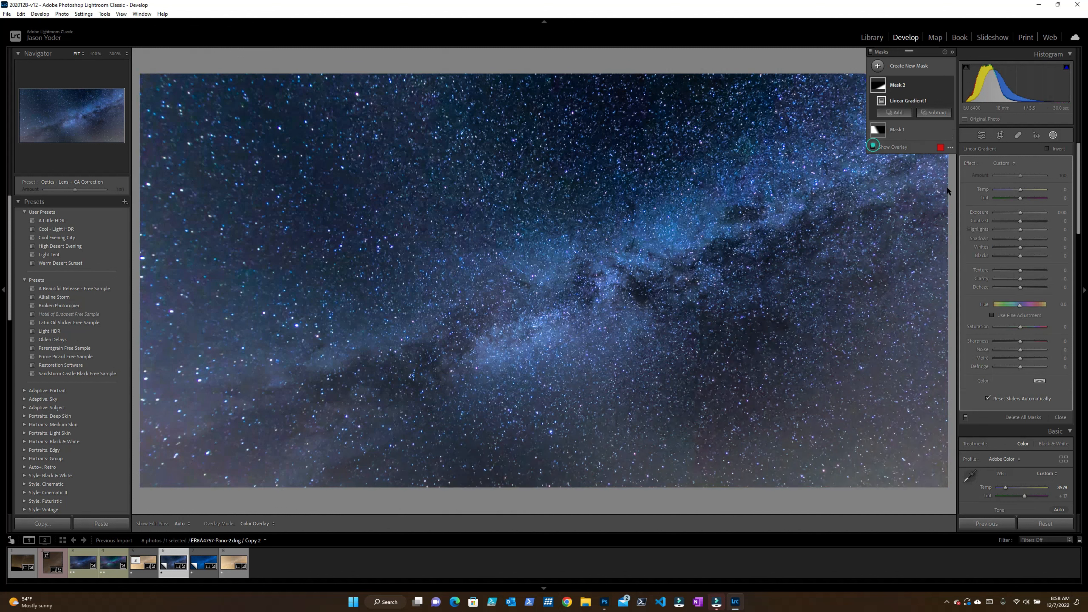
left_click_drag(1020, 212, 1018, 213)
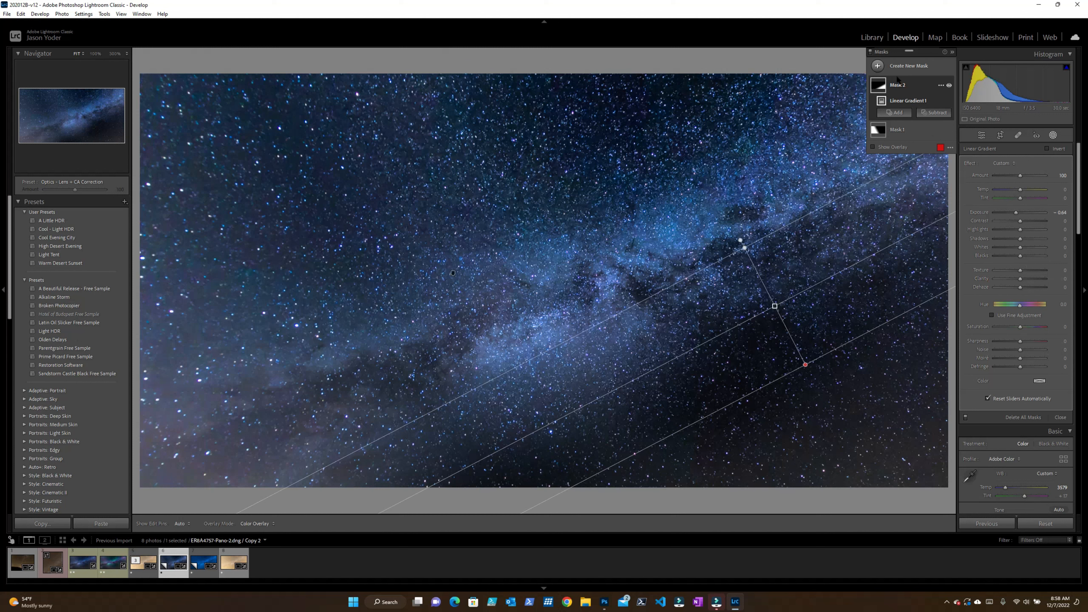
left_click(1053, 135)
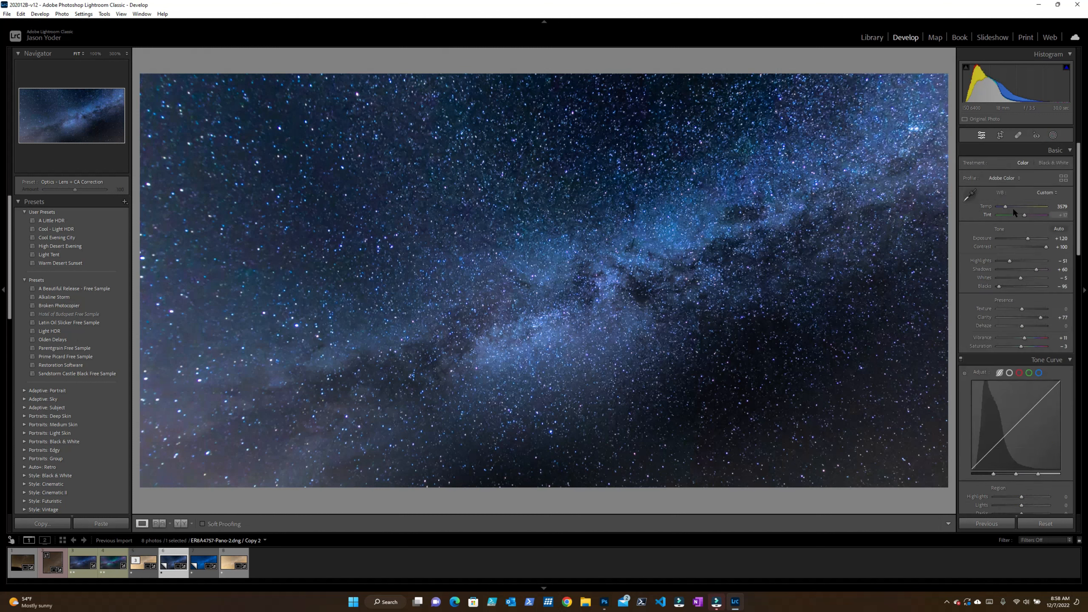
Step: Cool the white balance temperature to 3491 and inspect the Milky Way's detail at 100%
left_click_drag(1006, 207, 1005, 206)
left_click(736, 319)
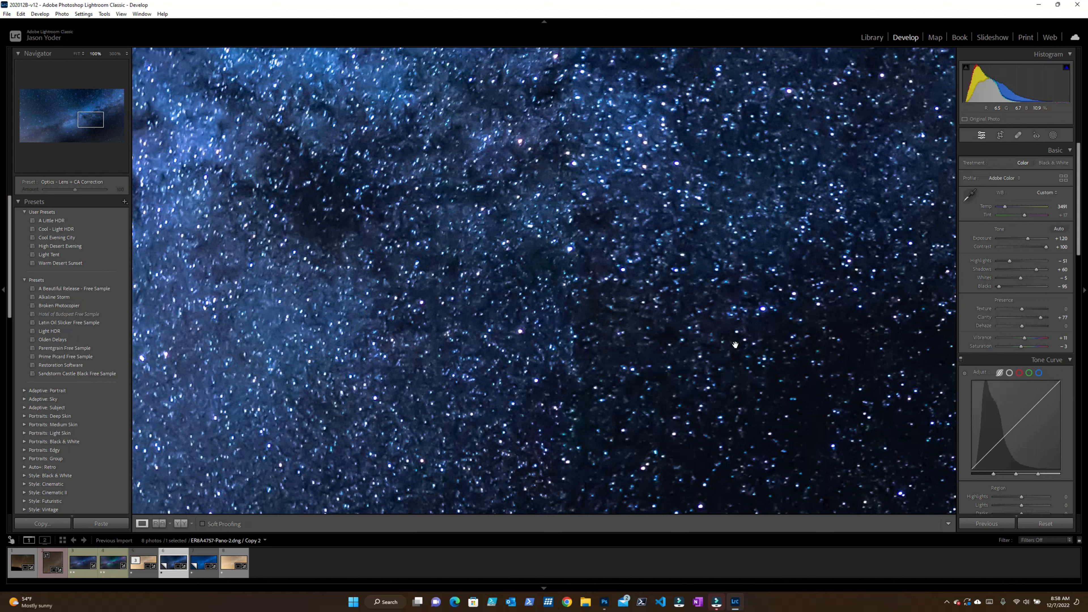
left_click_drag(449, 308, 717, 479)
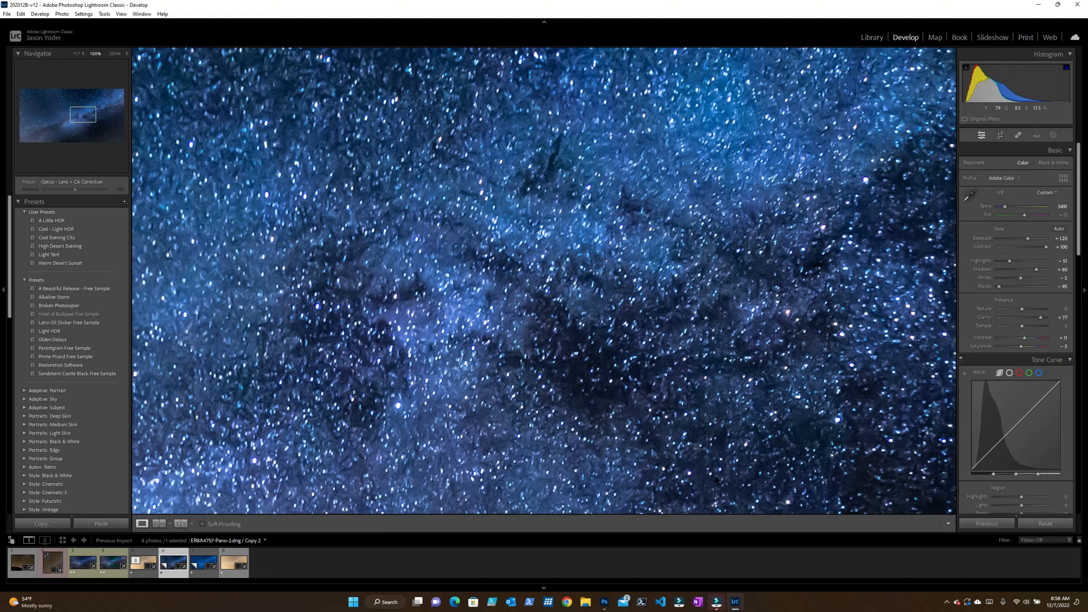
left_click(670, 310)
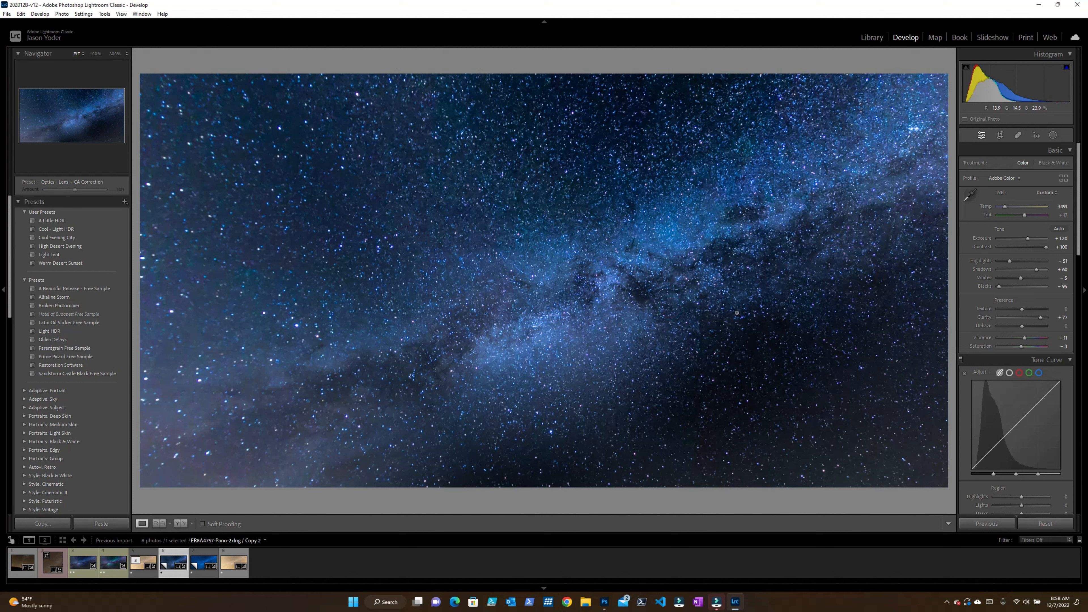
Step: Open the edited Milky Way panorama as a smart object in Photoshop
left_click(61, 13)
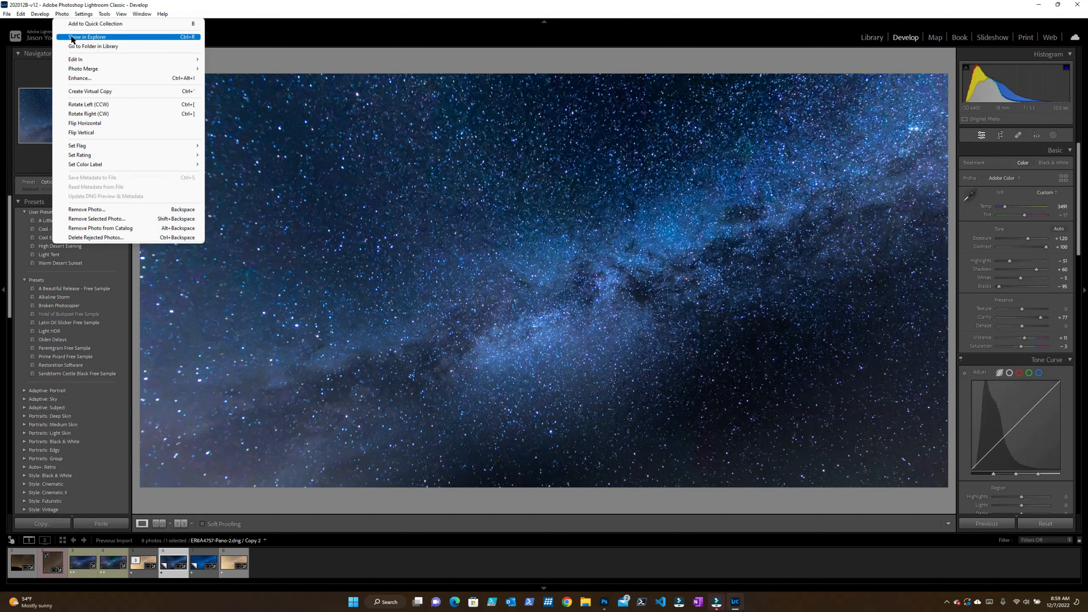
mouse_move(82, 59)
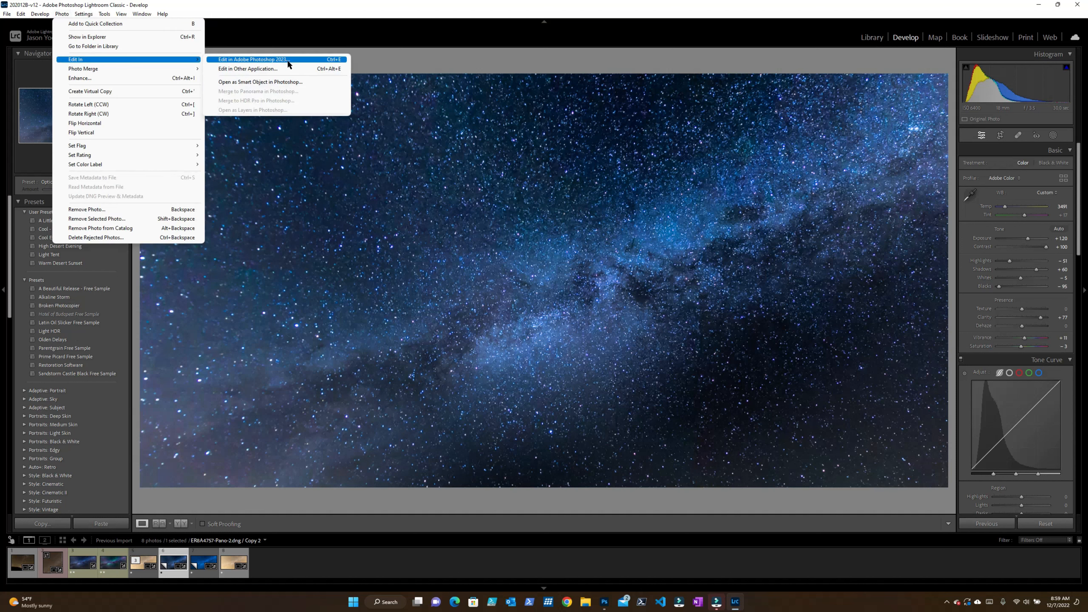
left_click(304, 82)
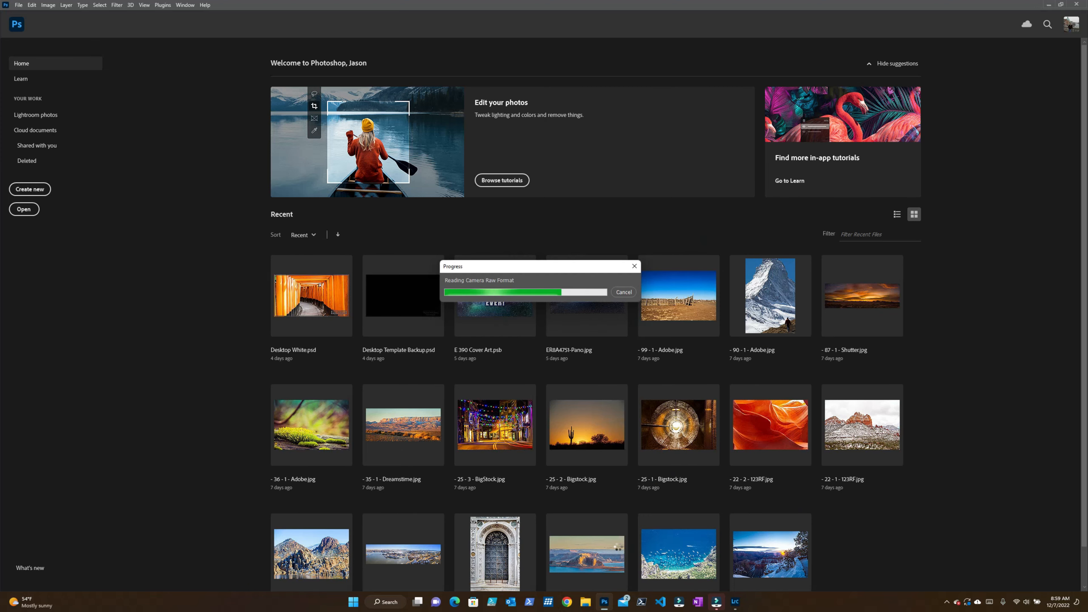
Step: Duplicate the panorama layer under its default copy name and collapse the Character panel covering the image
right_click(1059, 140)
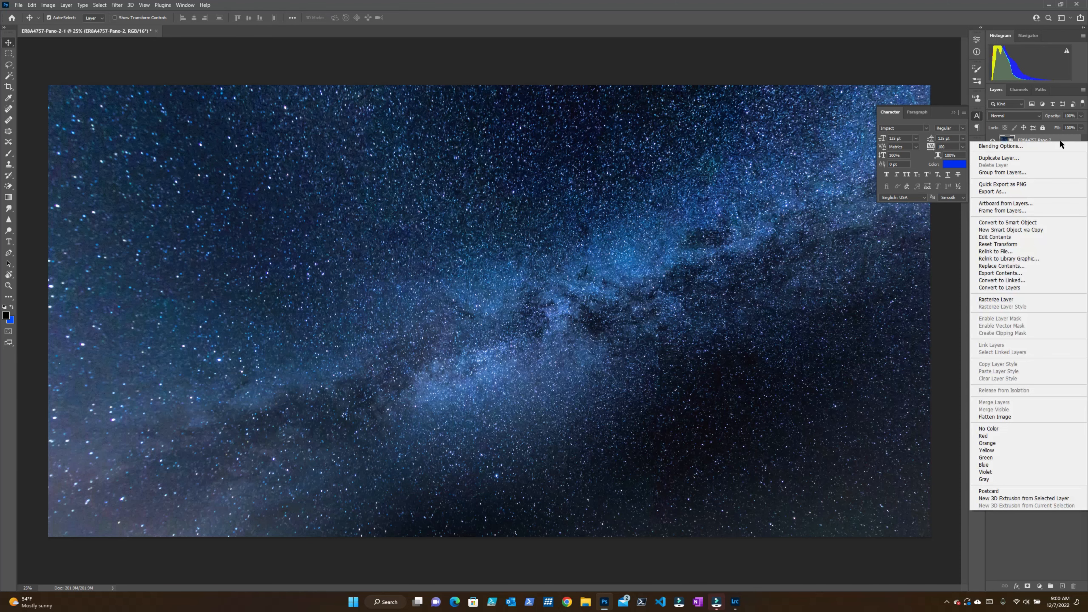
left_click(1049, 157)
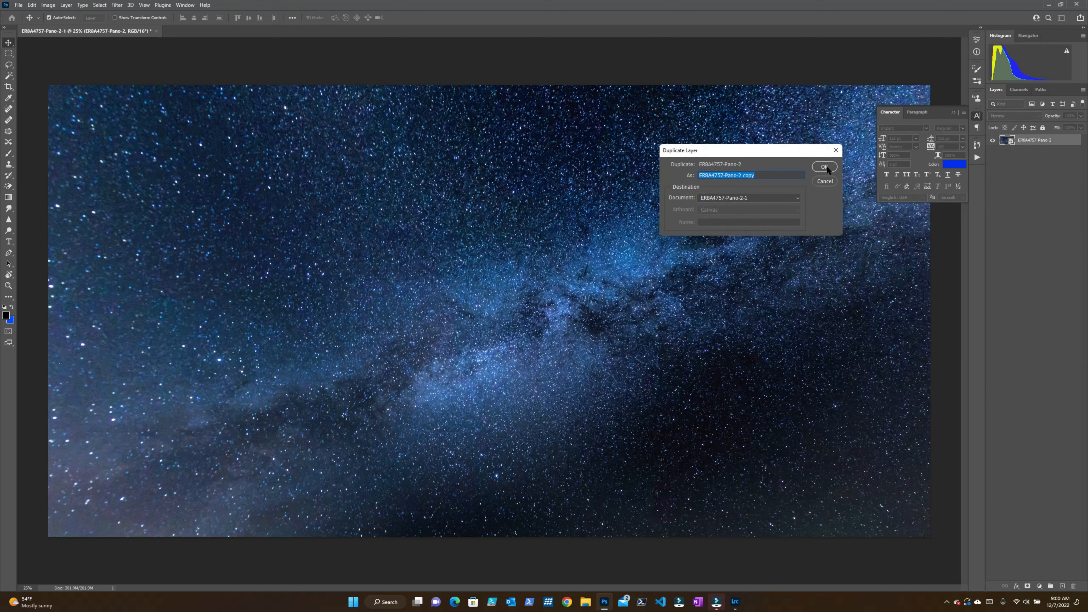
left_click(824, 167)
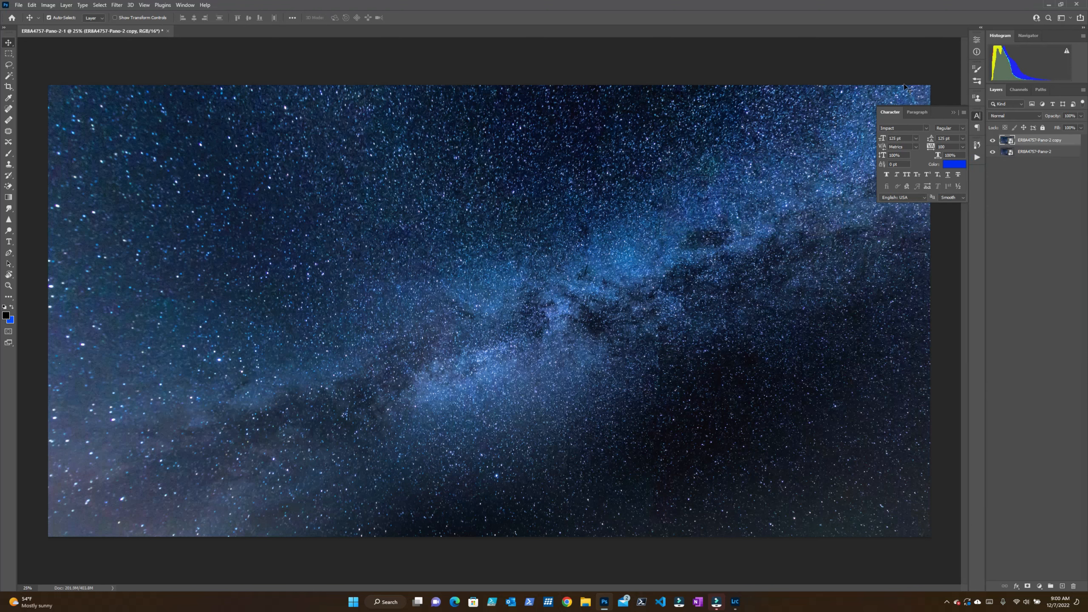
left_click(953, 112)
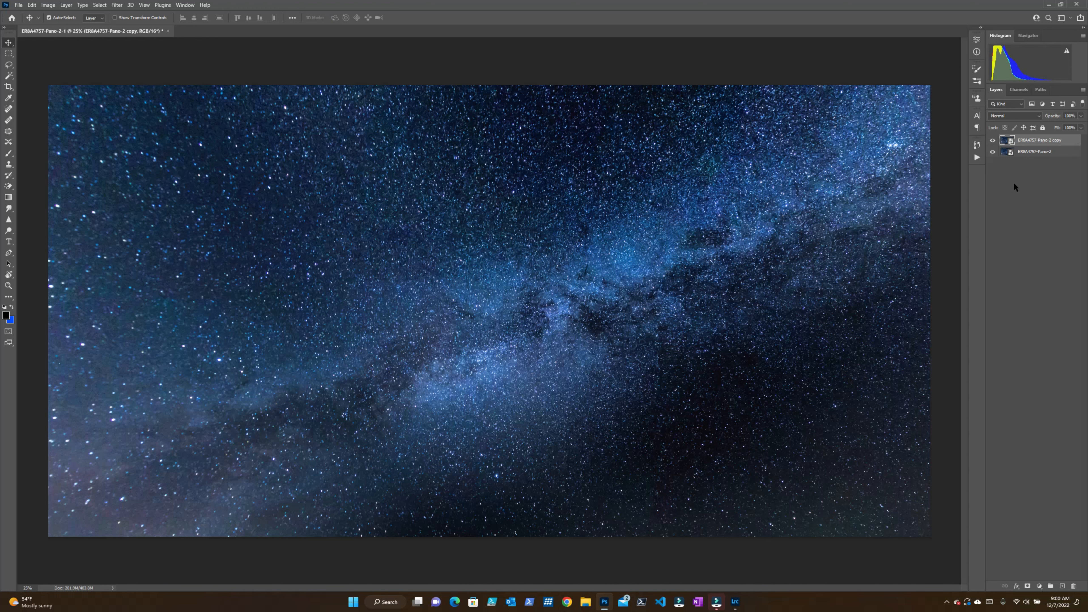
Step: Apply a Curves adjustment to the copy, moving the RGB black point inward past the histogram peak and the white point to input 192
left_click(48, 5)
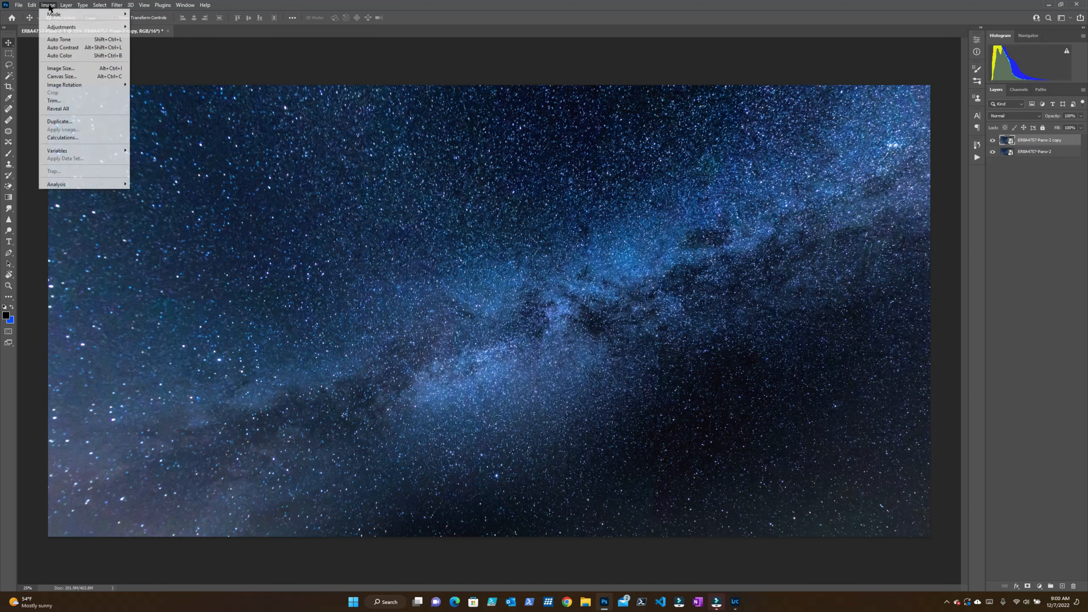
mouse_move(60, 27)
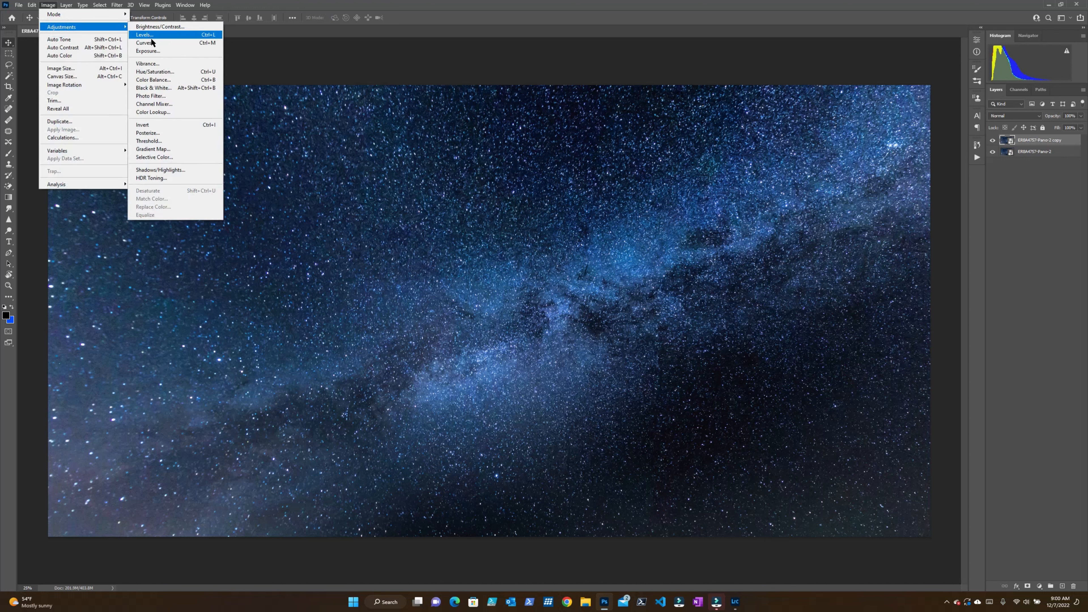
left_click(149, 42)
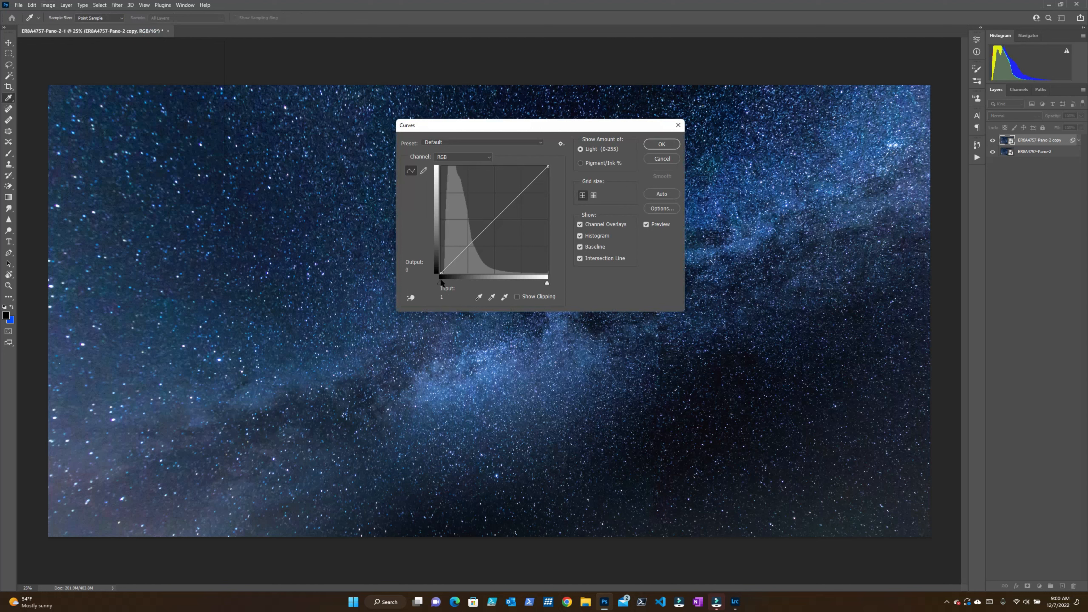
left_click_drag(441, 281, 468, 281)
left_click_drag(545, 281, 521, 281)
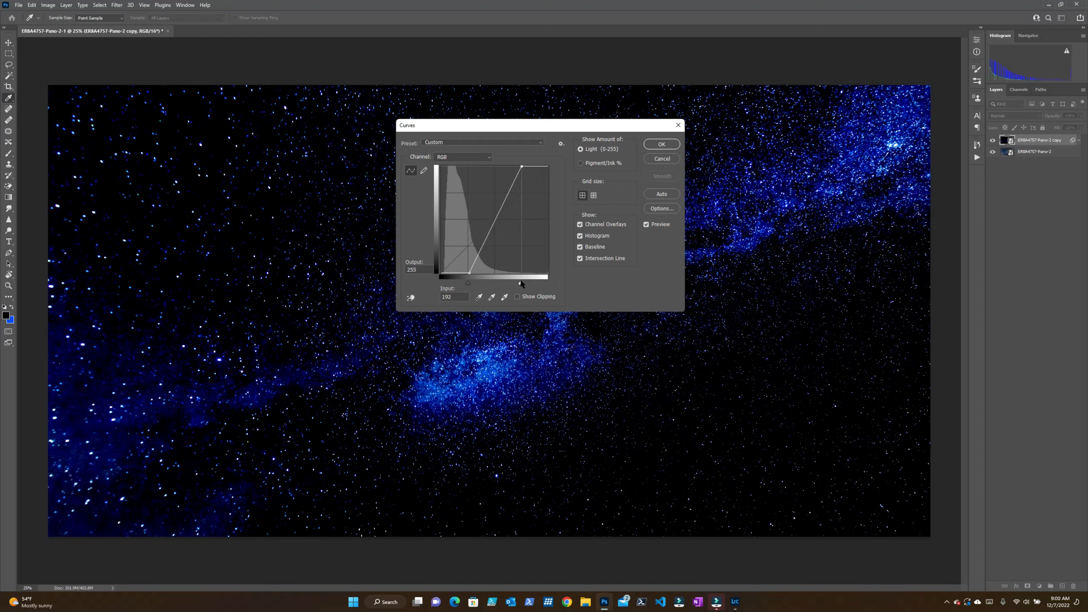
left_click(651, 144)
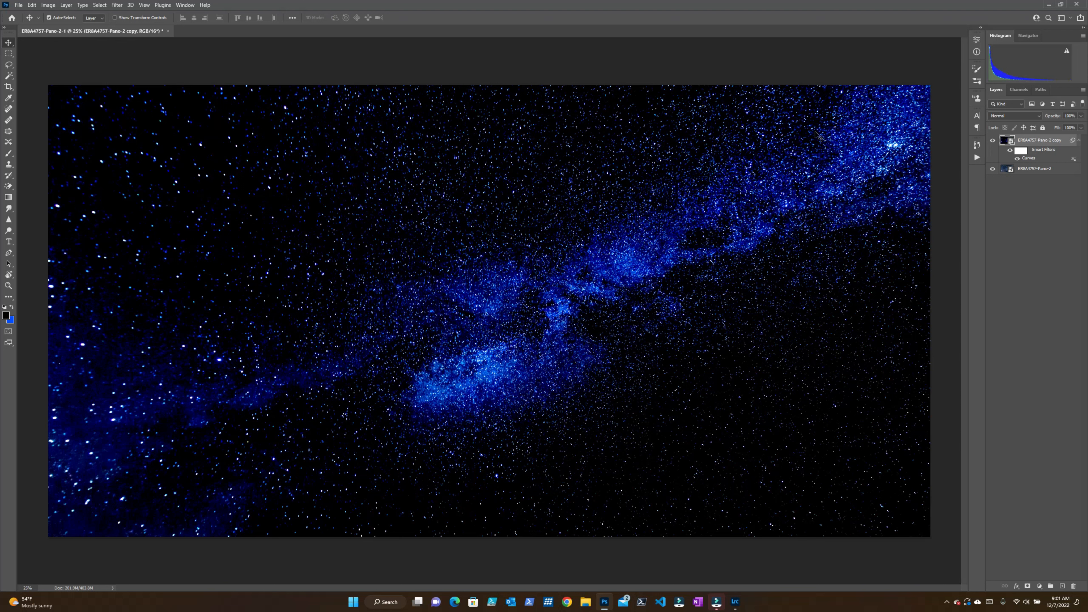
Step: Set the copy's blend mode to Linear Dodge (Add) and its opacity to 63%, and compare the image with the layer hidden and shown
left_click(1015, 116)
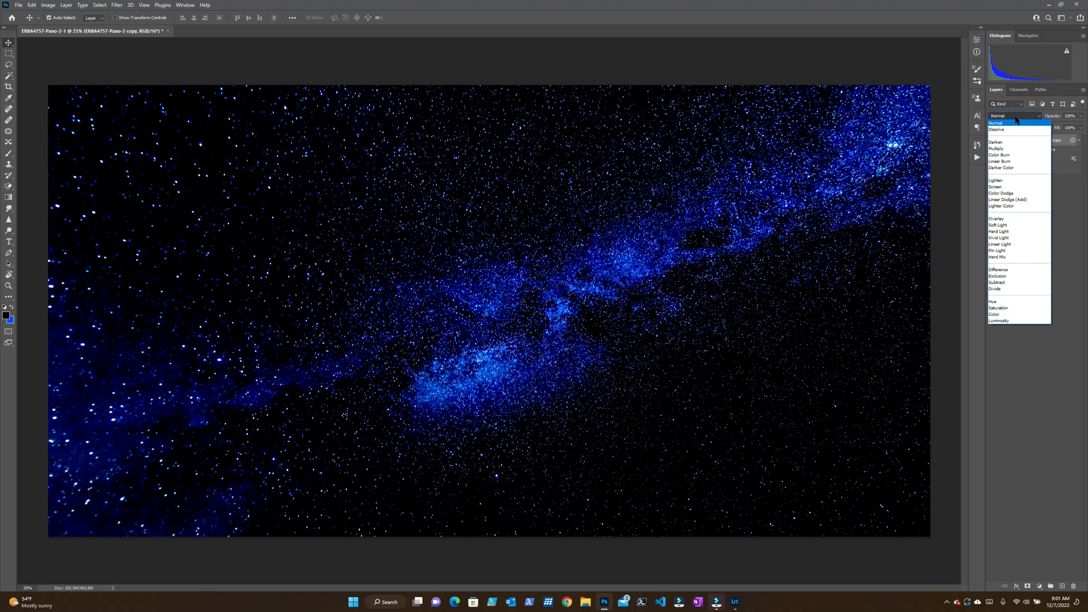
left_click(1007, 199)
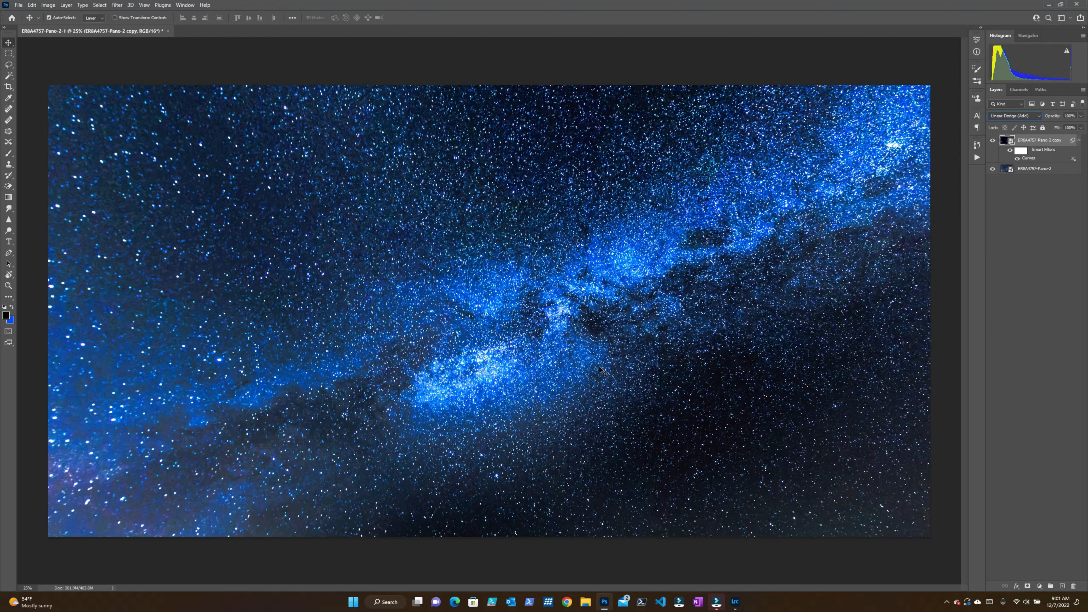
left_click(617, 370)
left_click(1082, 119)
mouse_move(1081, 126)
left_mouse_down()
mouse_move(1026, 125)
mouse_move(1066, 129)
left_mouse_up()
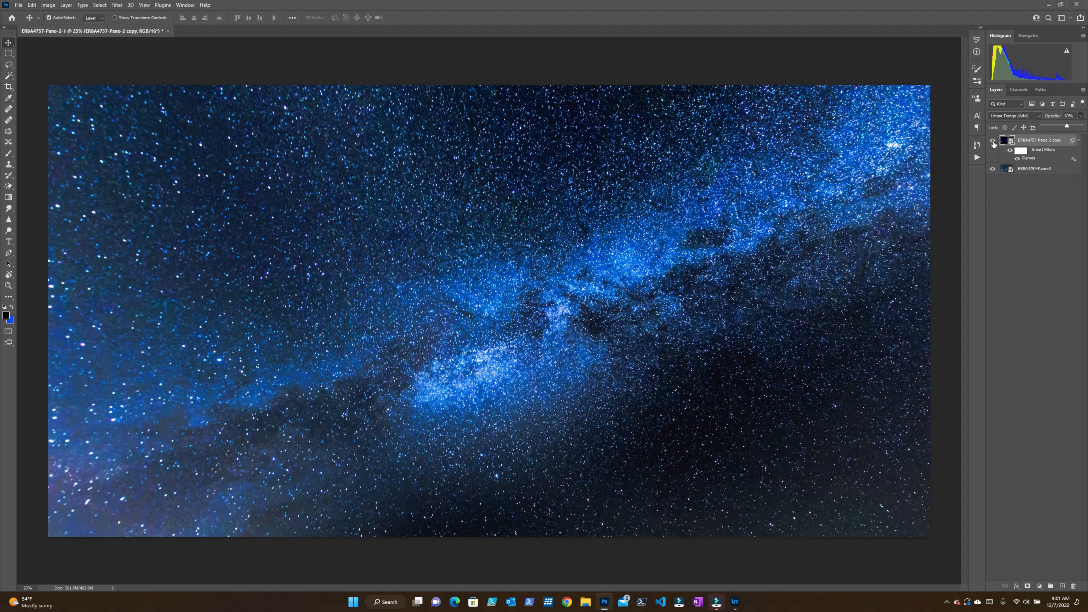
left_click(993, 143)
left_click(993, 142)
Step: Duplicate the Linear Dodge layer and toggle both copies' visibility to compare their effect with the original
right_click(1045, 137)
left_click(1037, 155)
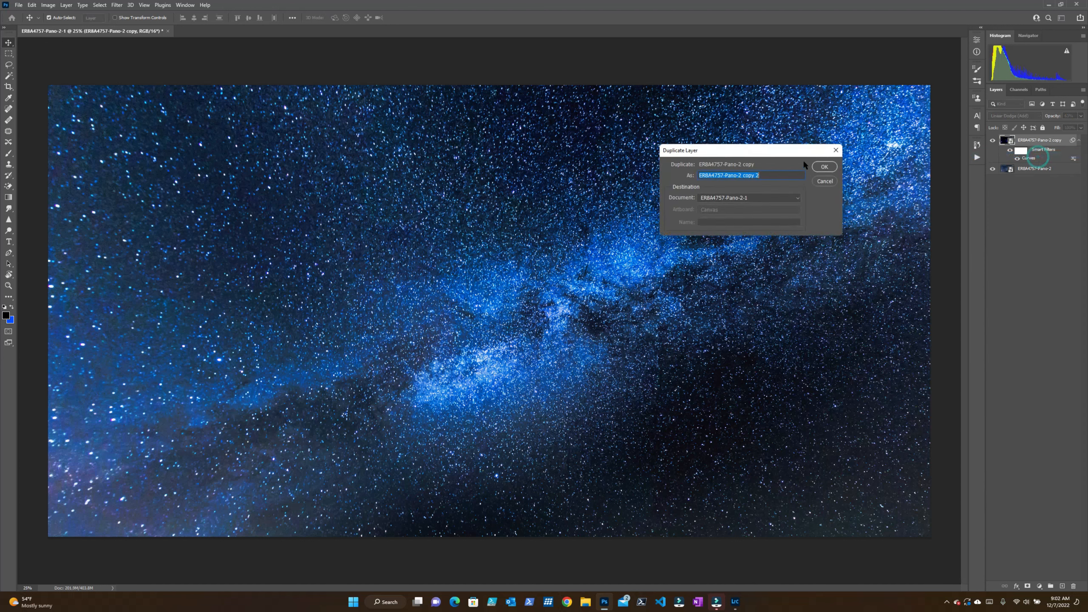
left_click(830, 167)
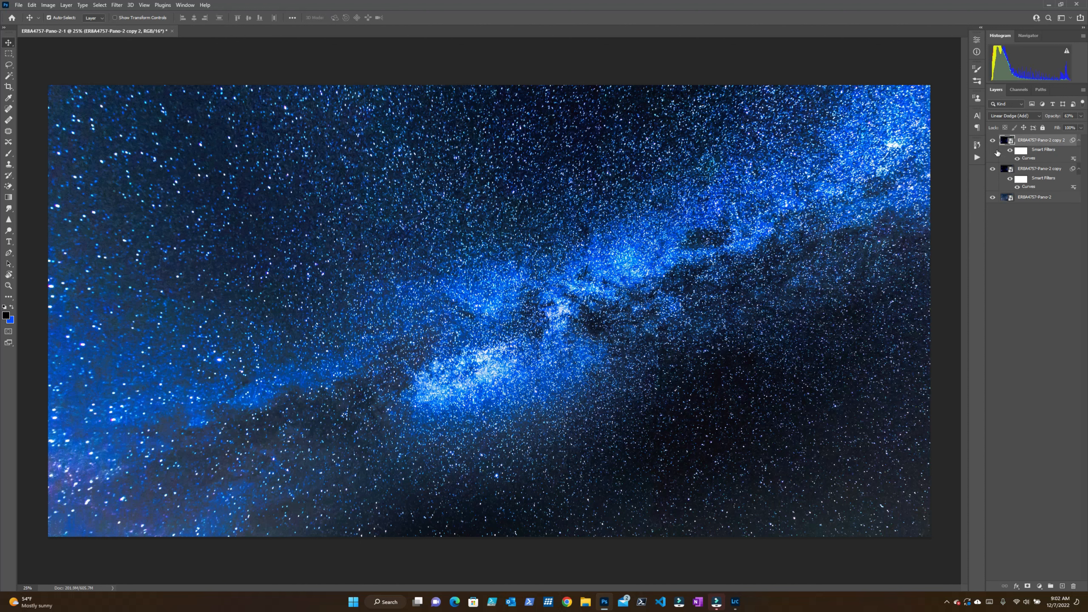
left_click(993, 141)
left_click(992, 168)
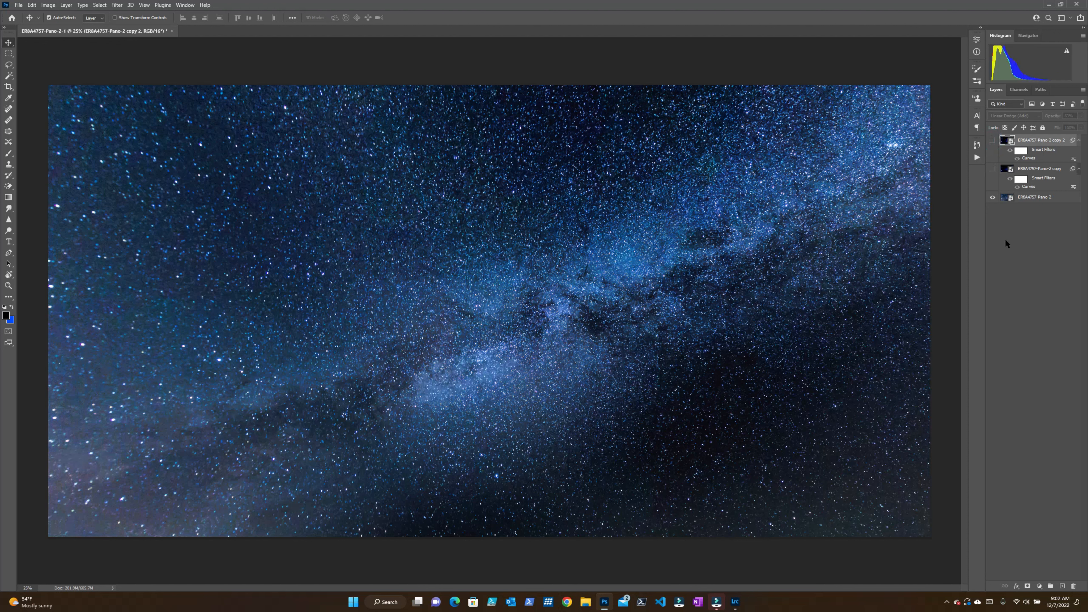
left_click(993, 168)
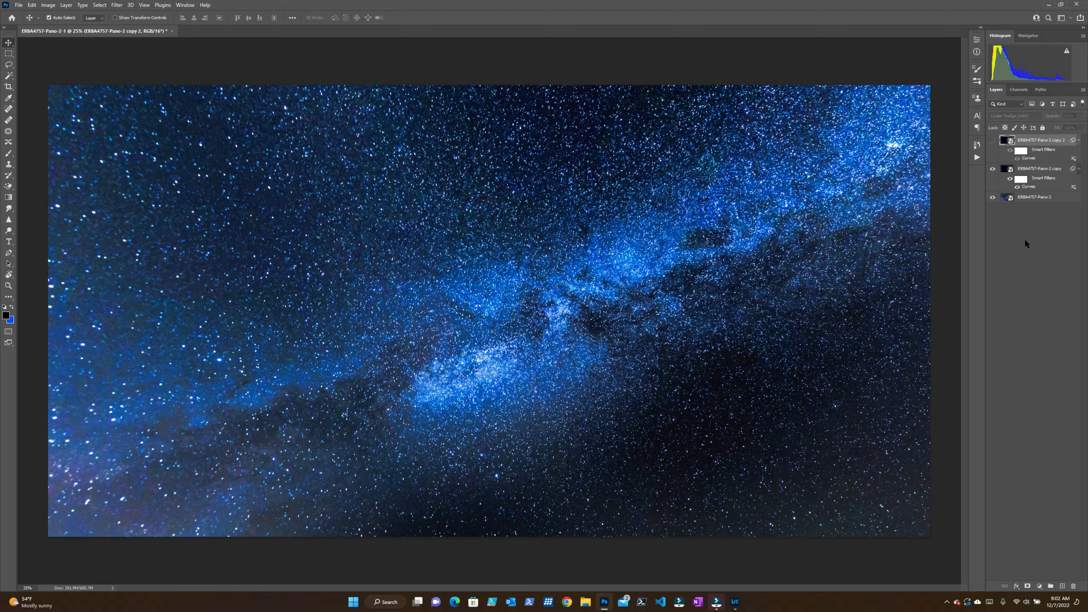
left_click(992, 140)
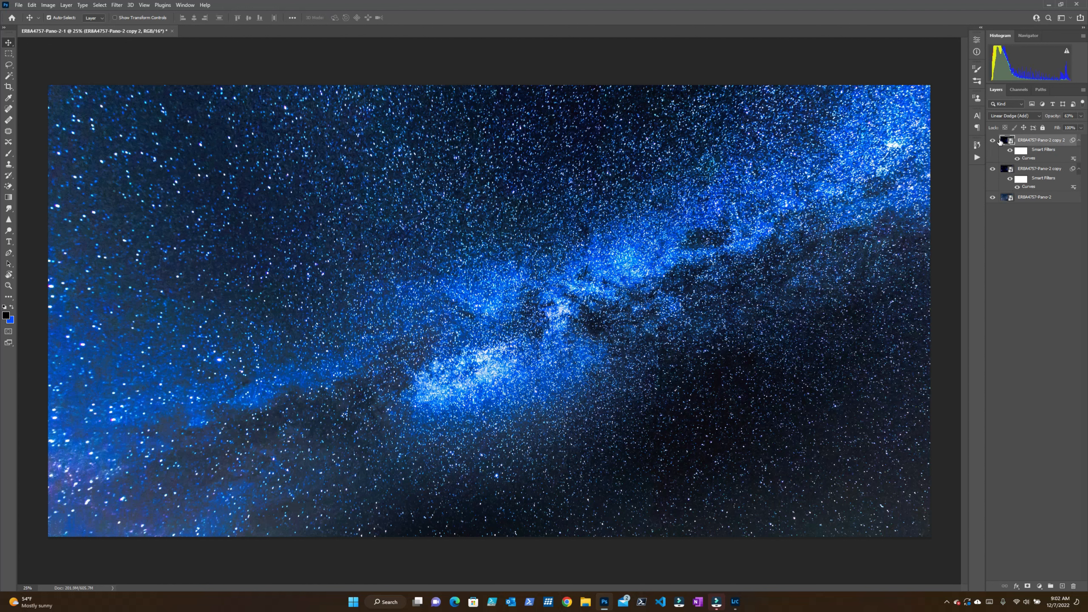
Step: Delete the second duplicate layer, keeping only the first Linear Dodge copy above the original
right_click(1039, 140)
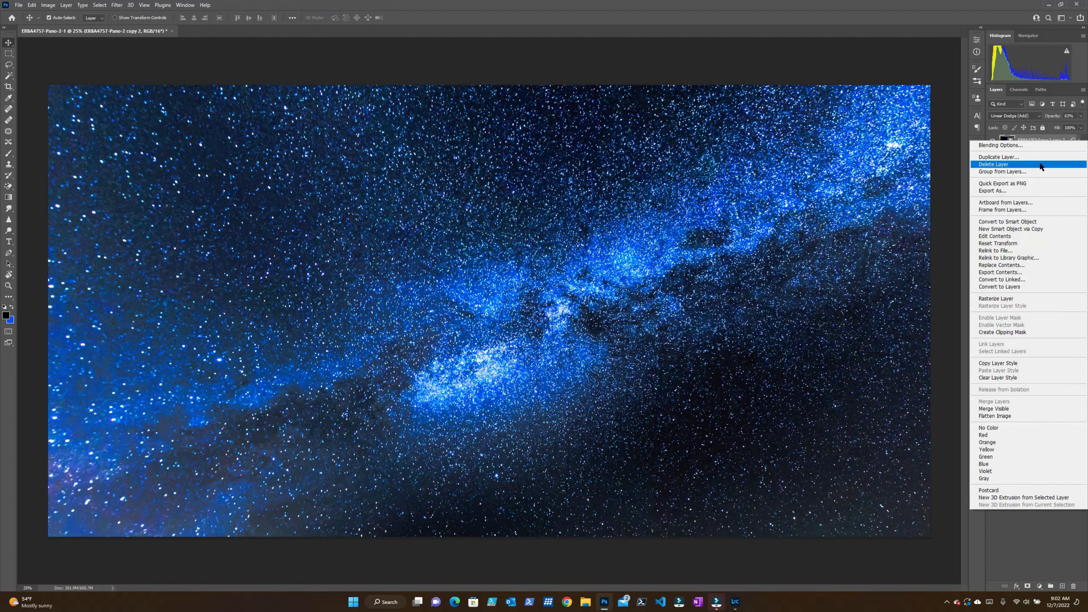
left_click(1038, 163)
right_click(1039, 145)
left_click(1032, 138)
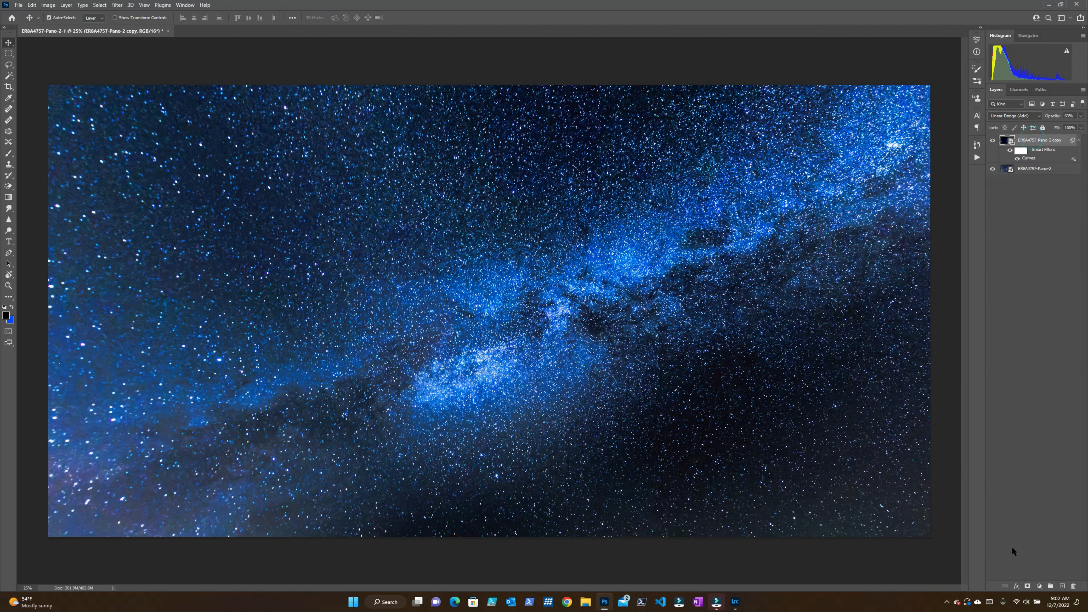
Step: Add a layer mask to the copy and paint black over the lower-left sky with an enlarged soft brush at 12% opacity
left_click(1027, 585)
left_click(9, 153)
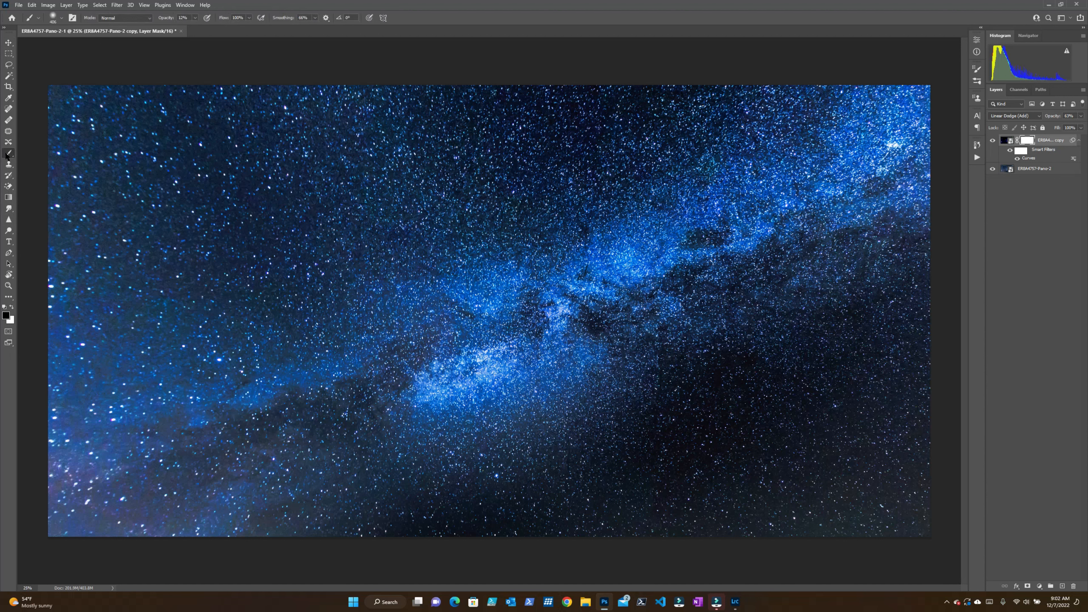
left_click(62, 17)
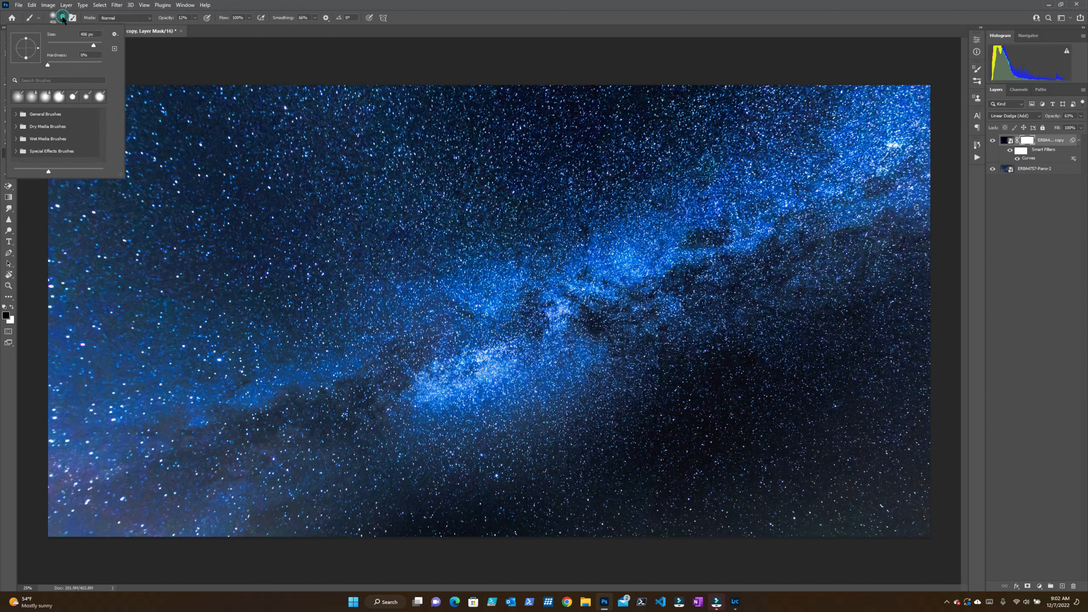
left_click(47, 65)
left_click_drag(94, 44, 98, 44)
left_click(491, 4)
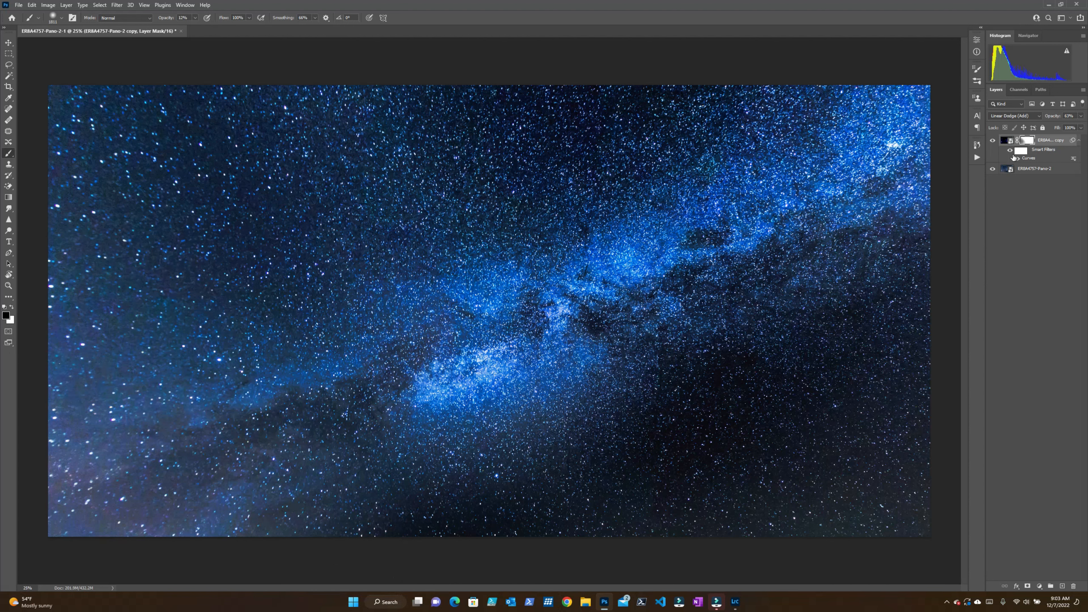
Step: Duplicate the masked Linear Dodge layer to strengthen the Milky Way's glow
right_click(1050, 140)
left_click(1048, 160)
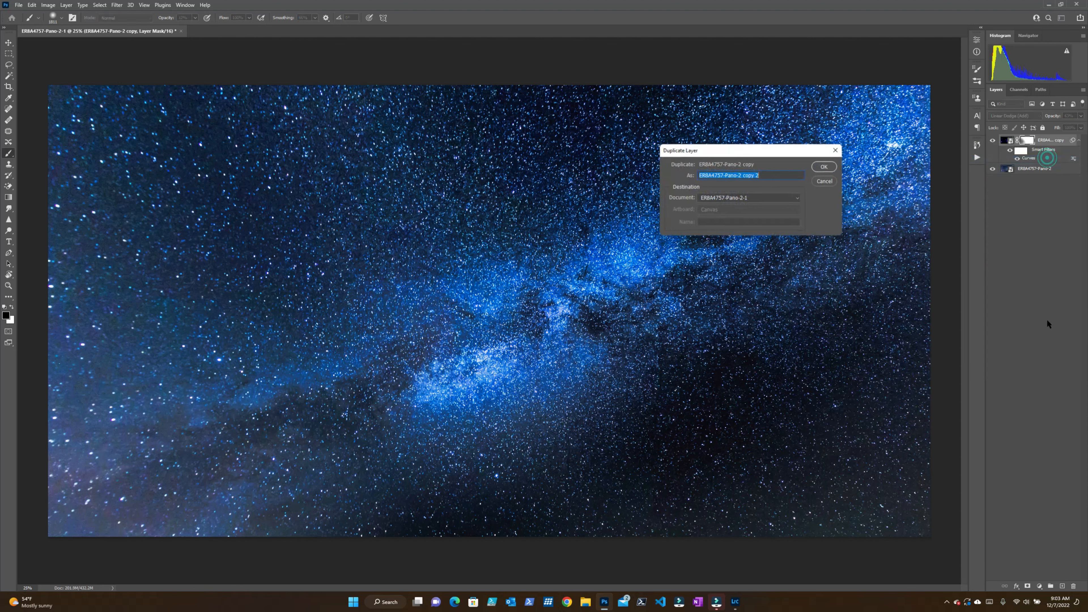
left_click(822, 166)
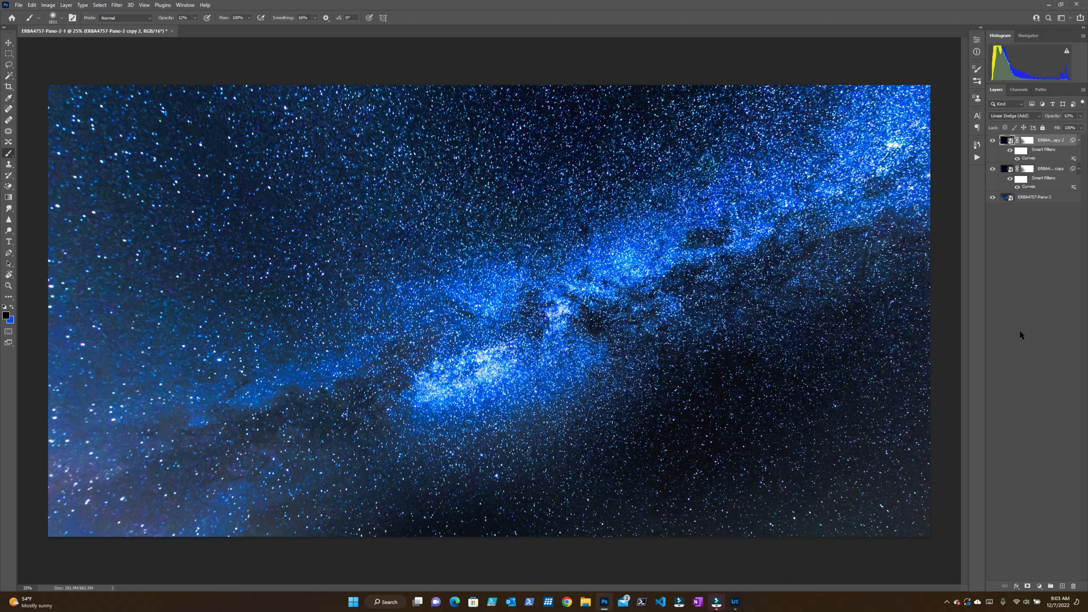
left_click(18, 4)
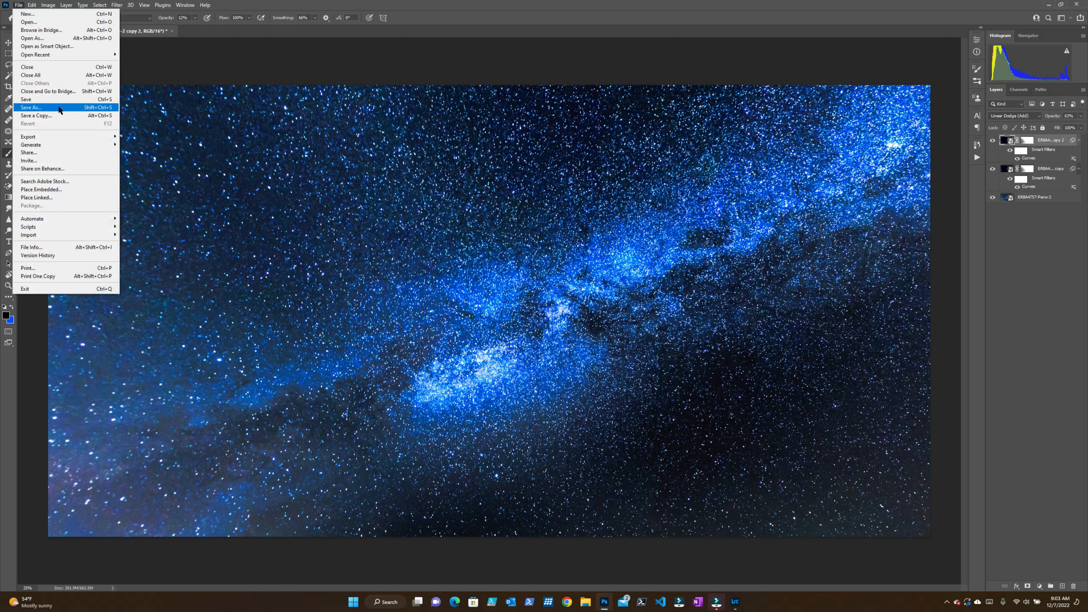
left_click(63, 107)
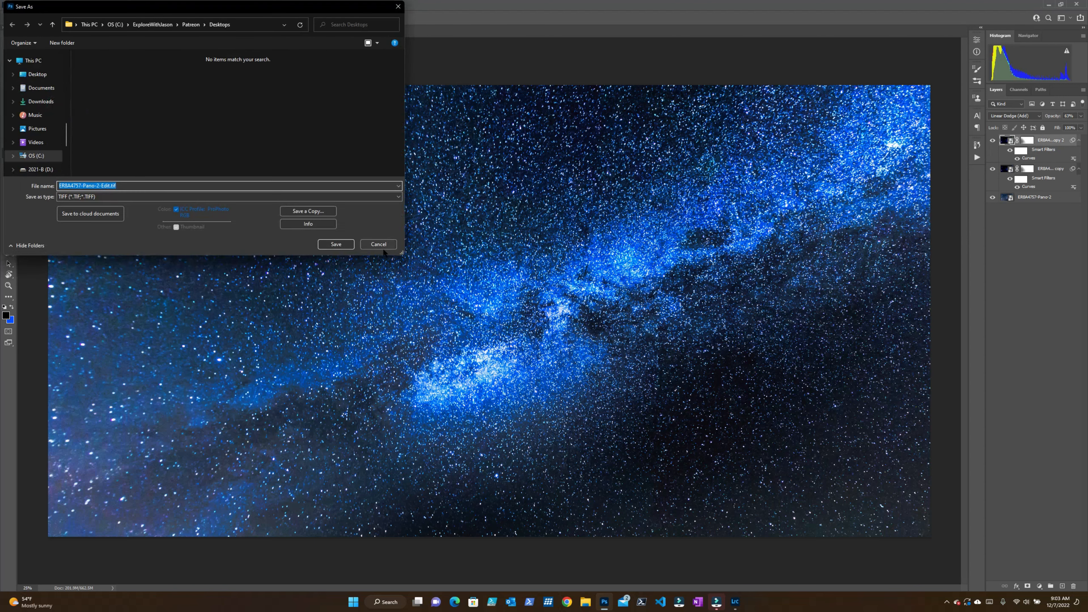
left_click(382, 245)
Step: Save the layered Milky Way document
left_click(17, 3)
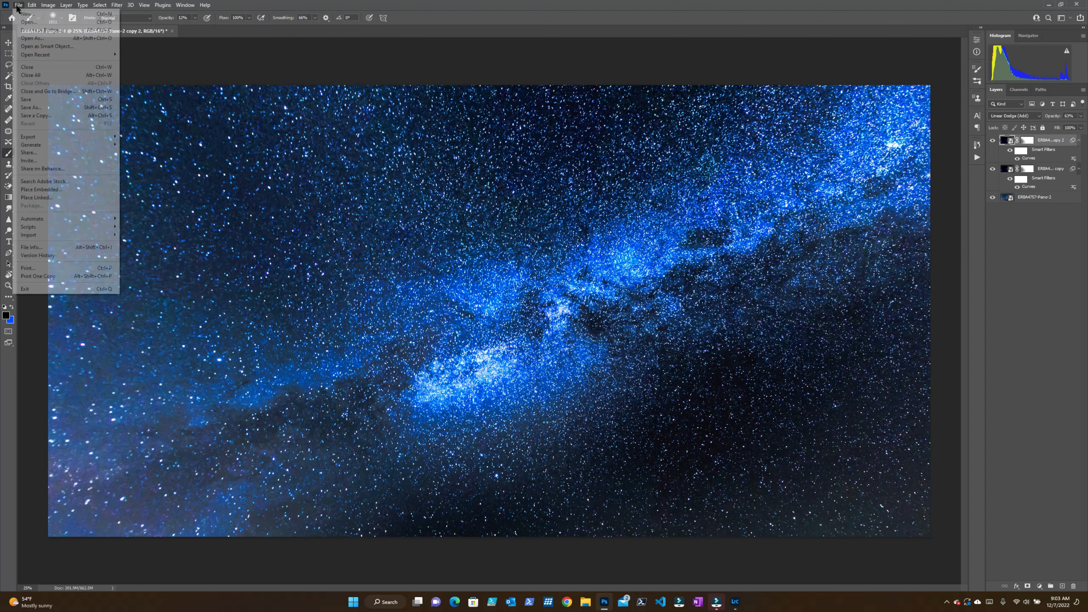
left_click(57, 99)
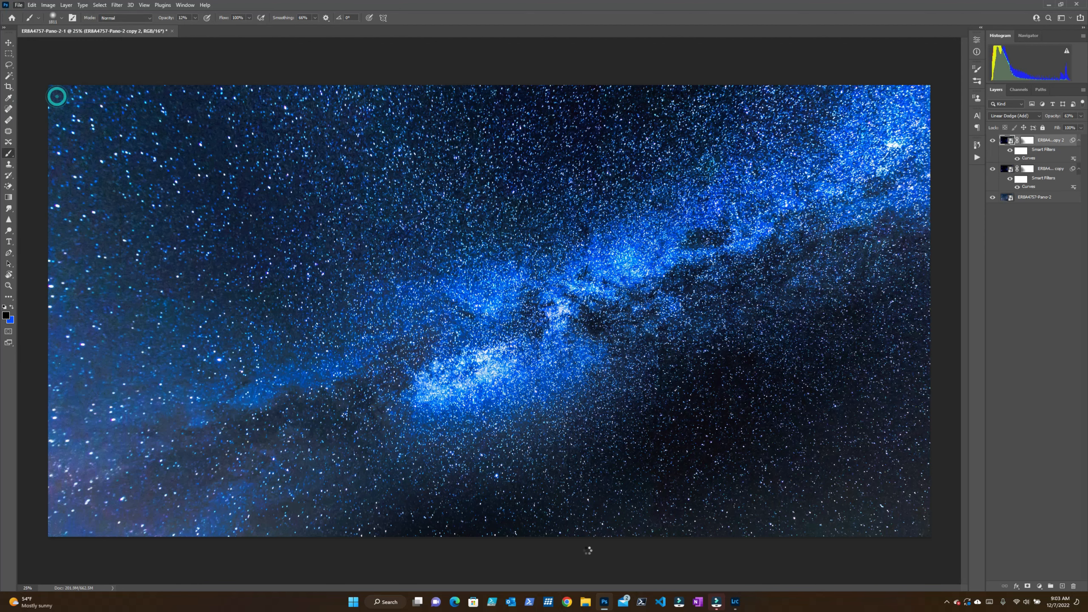